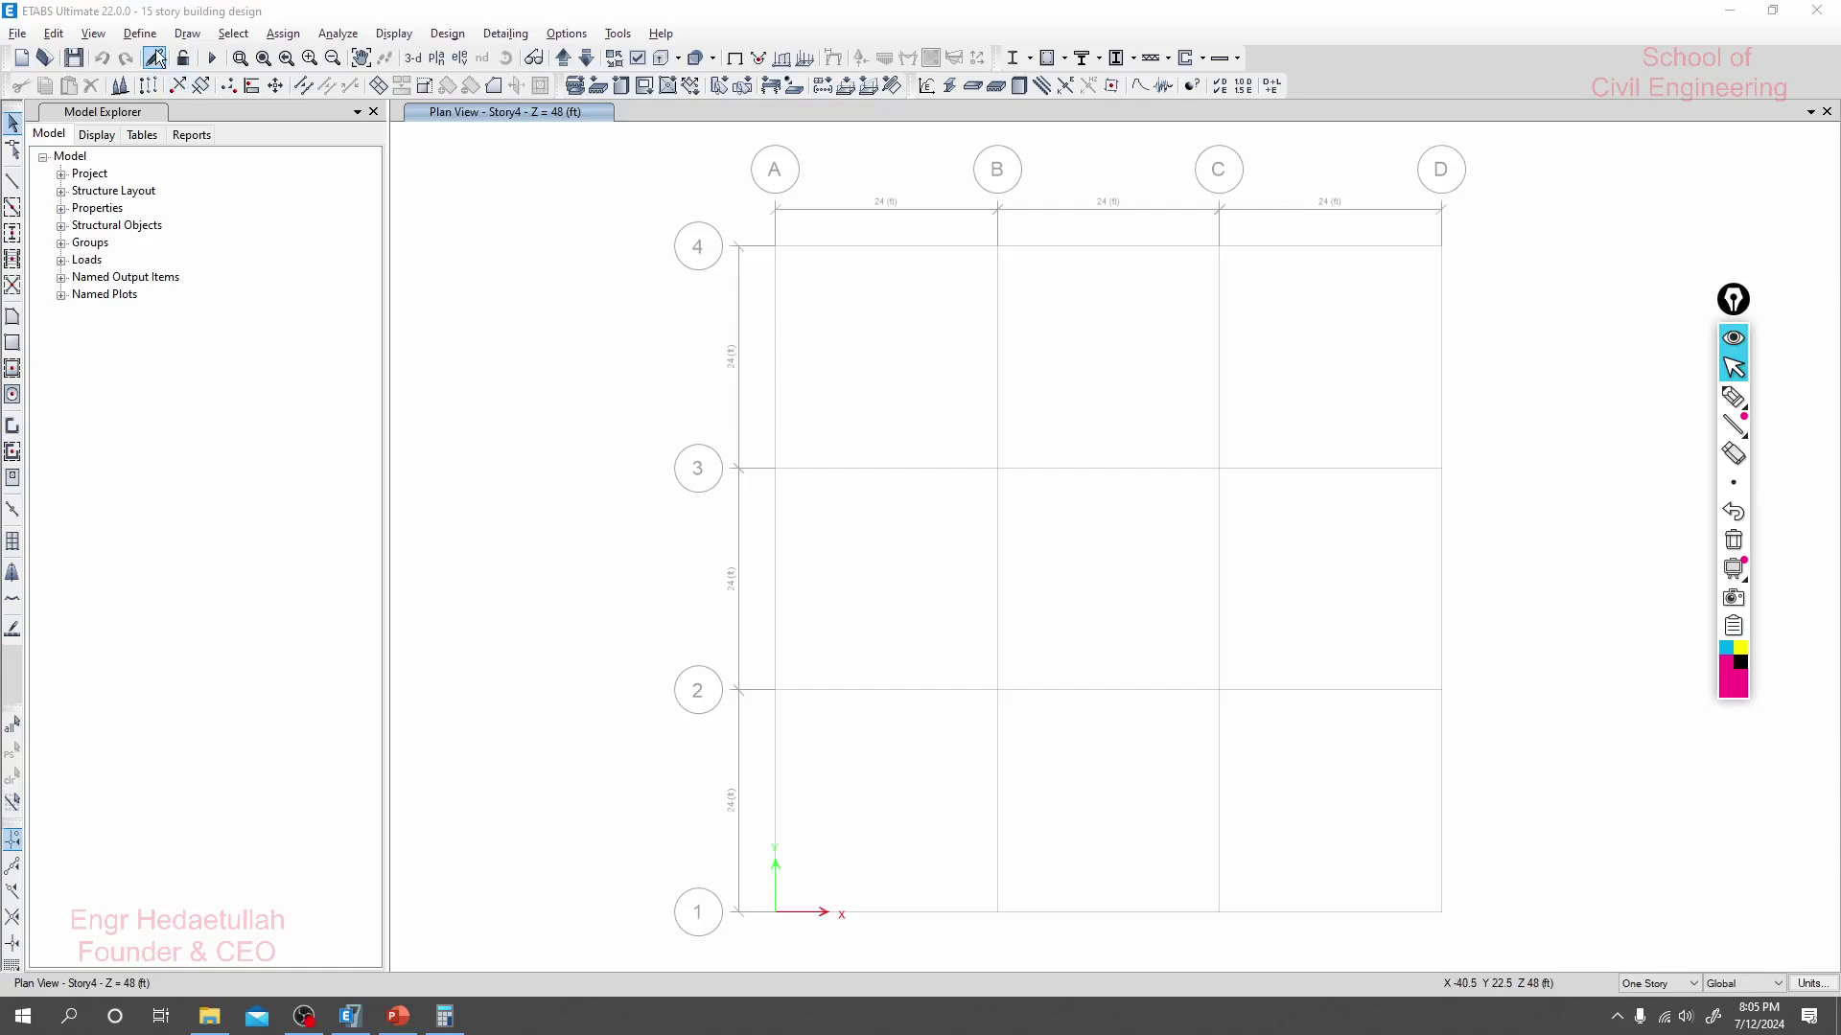
Open the slab section properties and delete the Plank1 slab property.
click(140, 33)
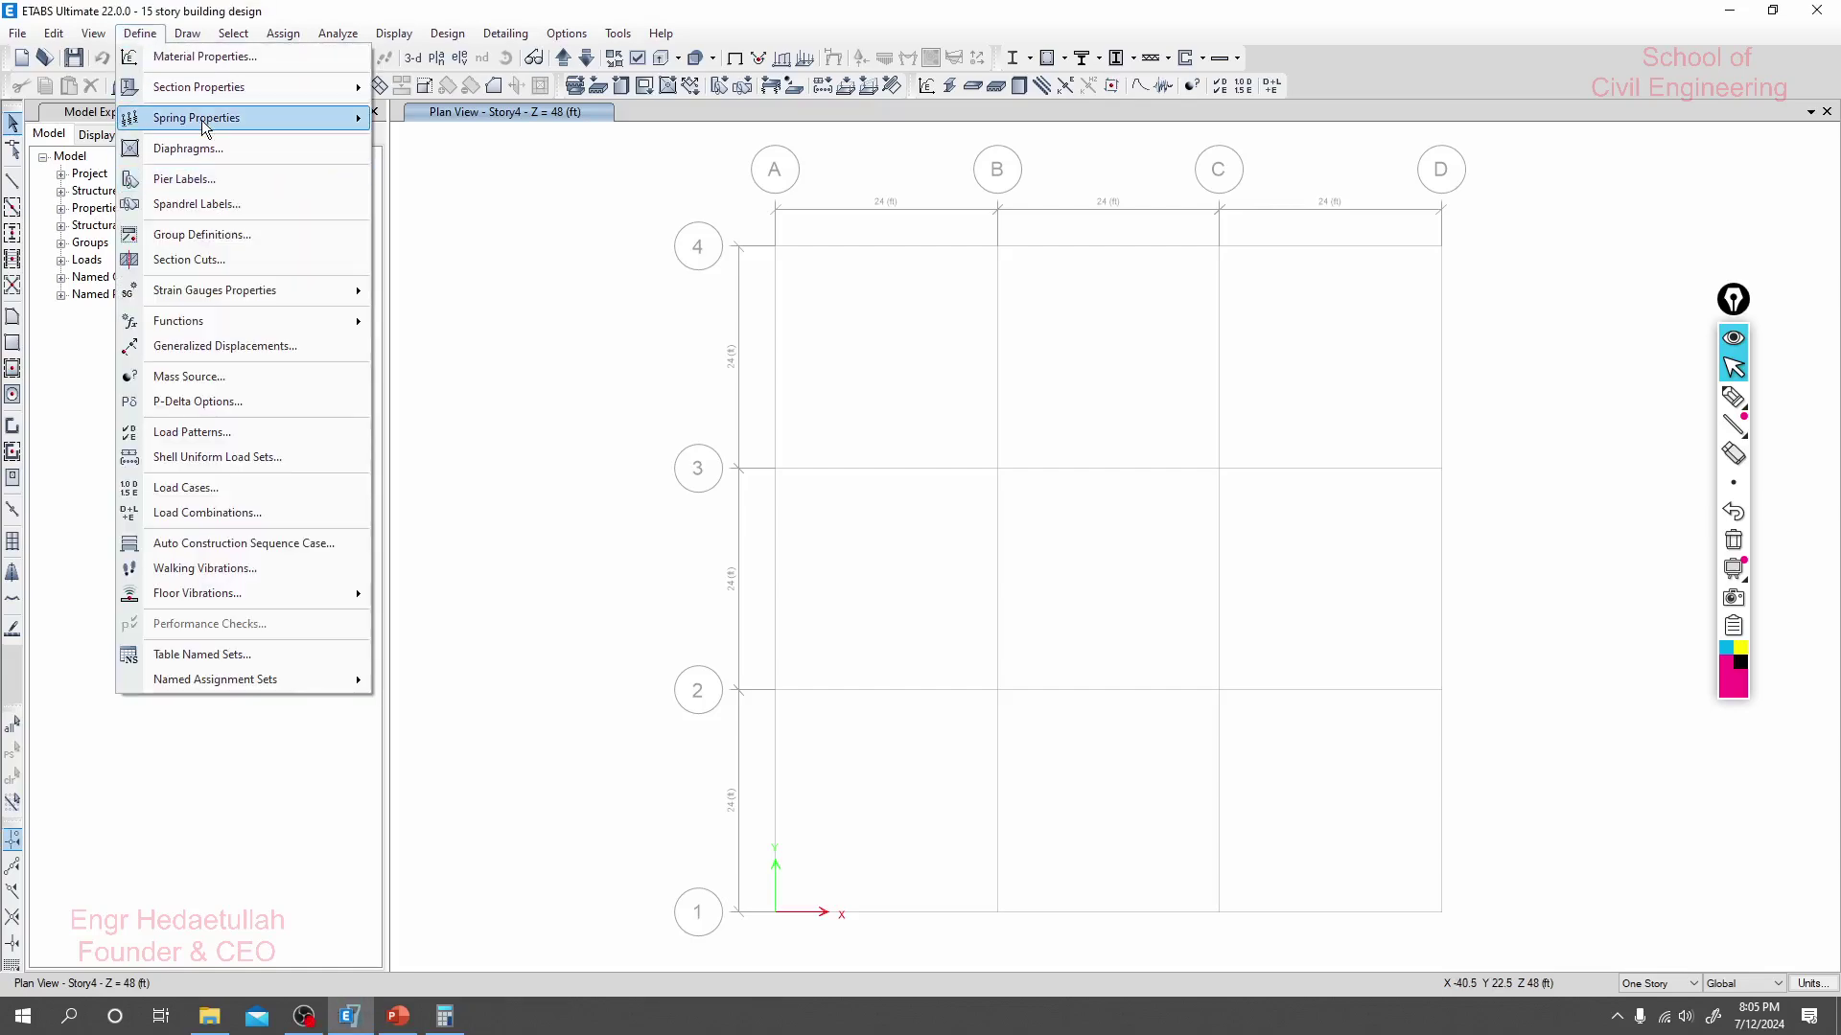
mouse_move(247, 88)
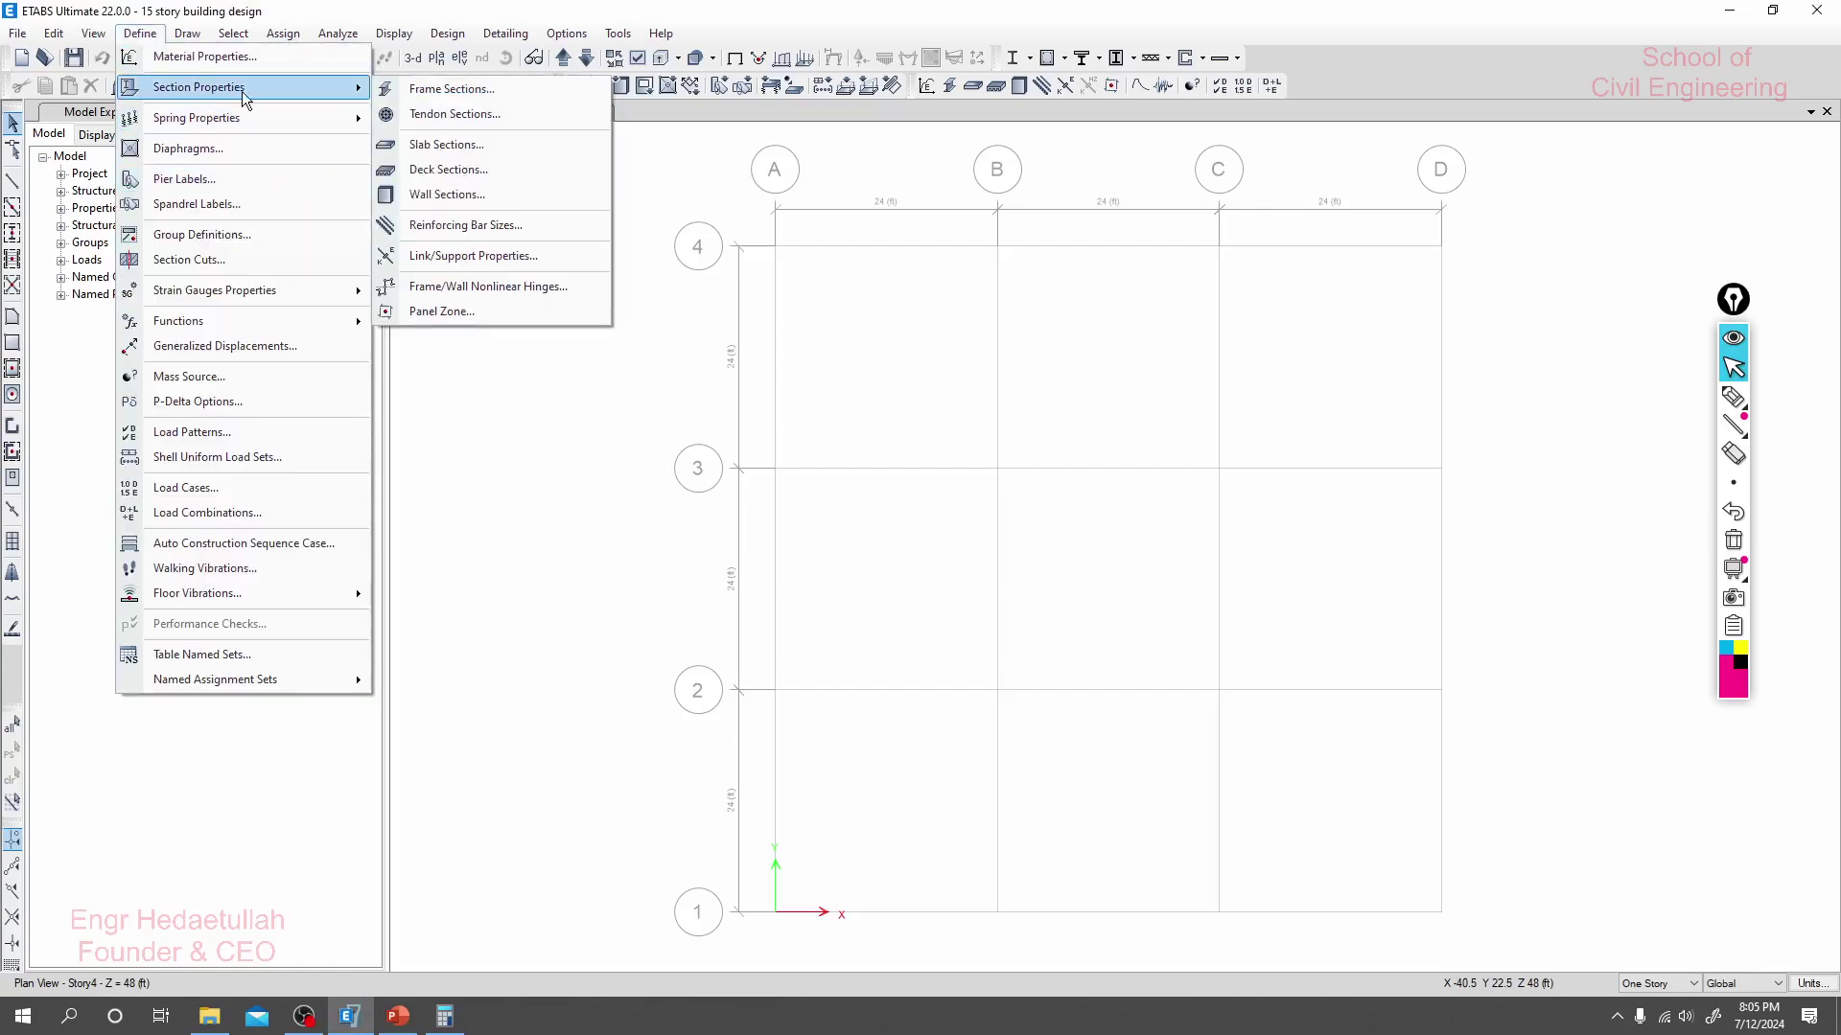
click(447, 144)
drag(878, 374, 953, 272)
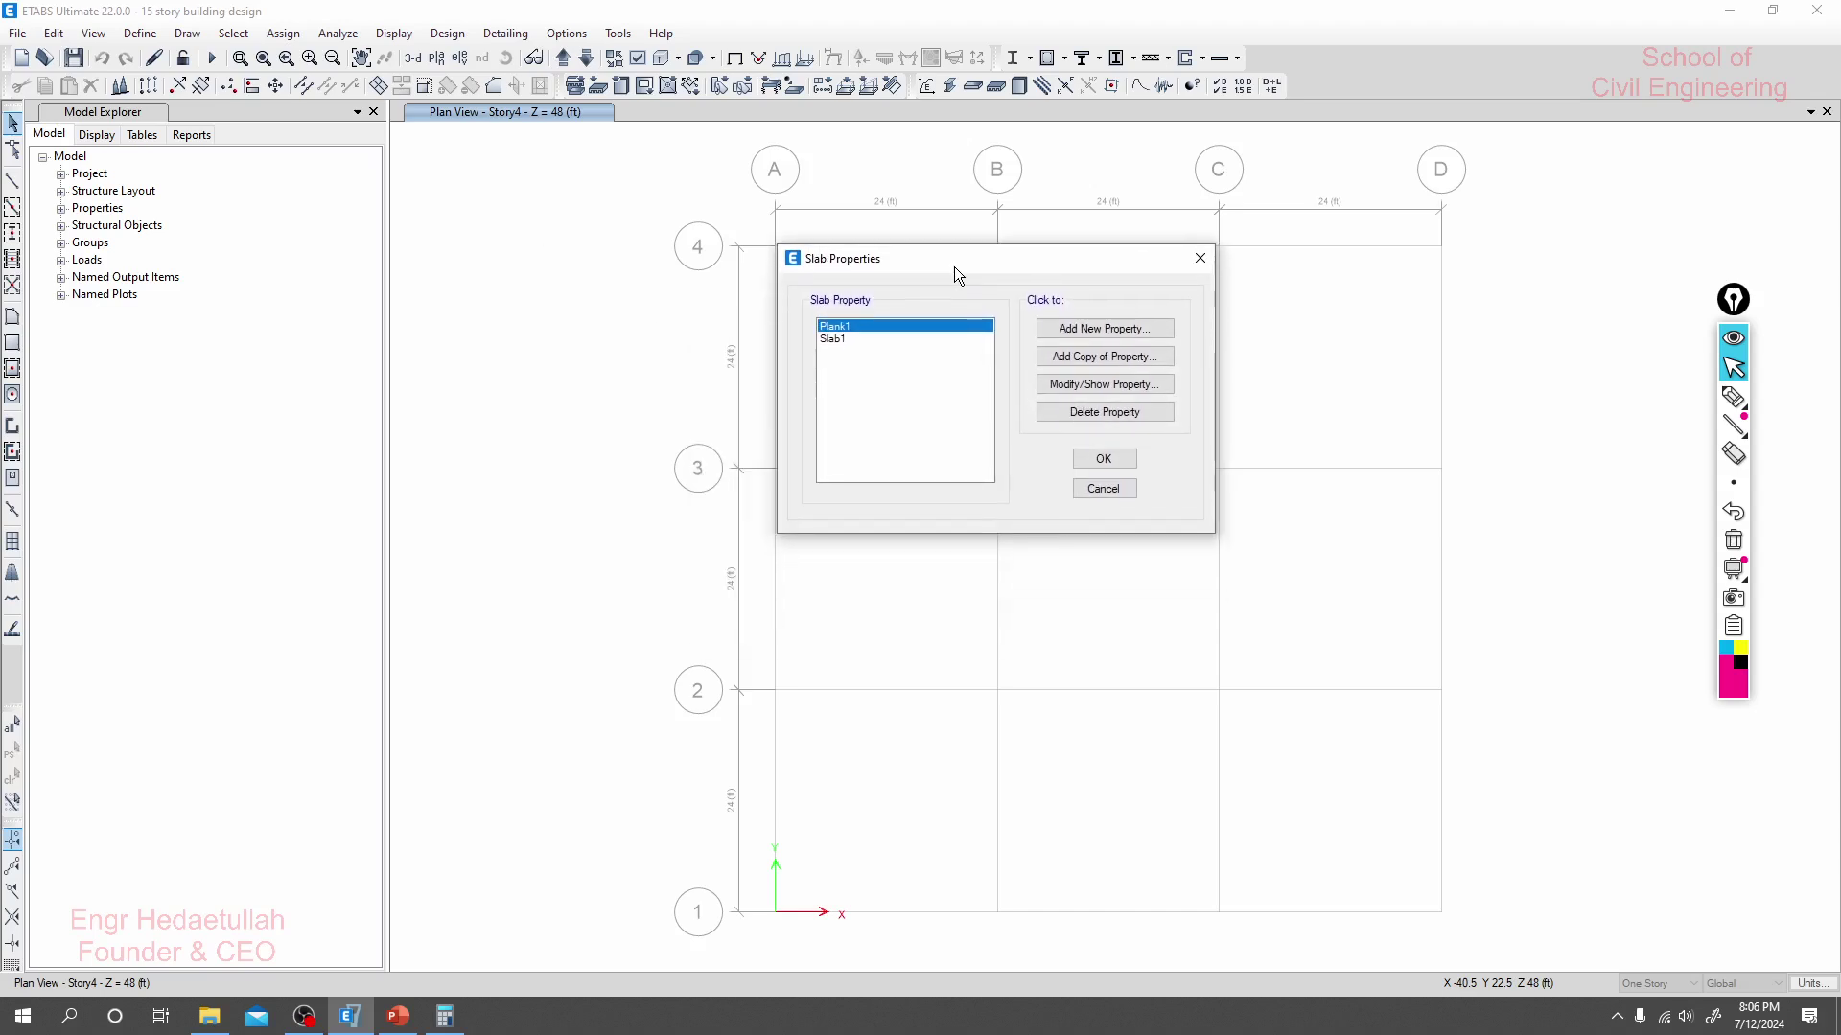
click(844, 337)
click(846, 326)
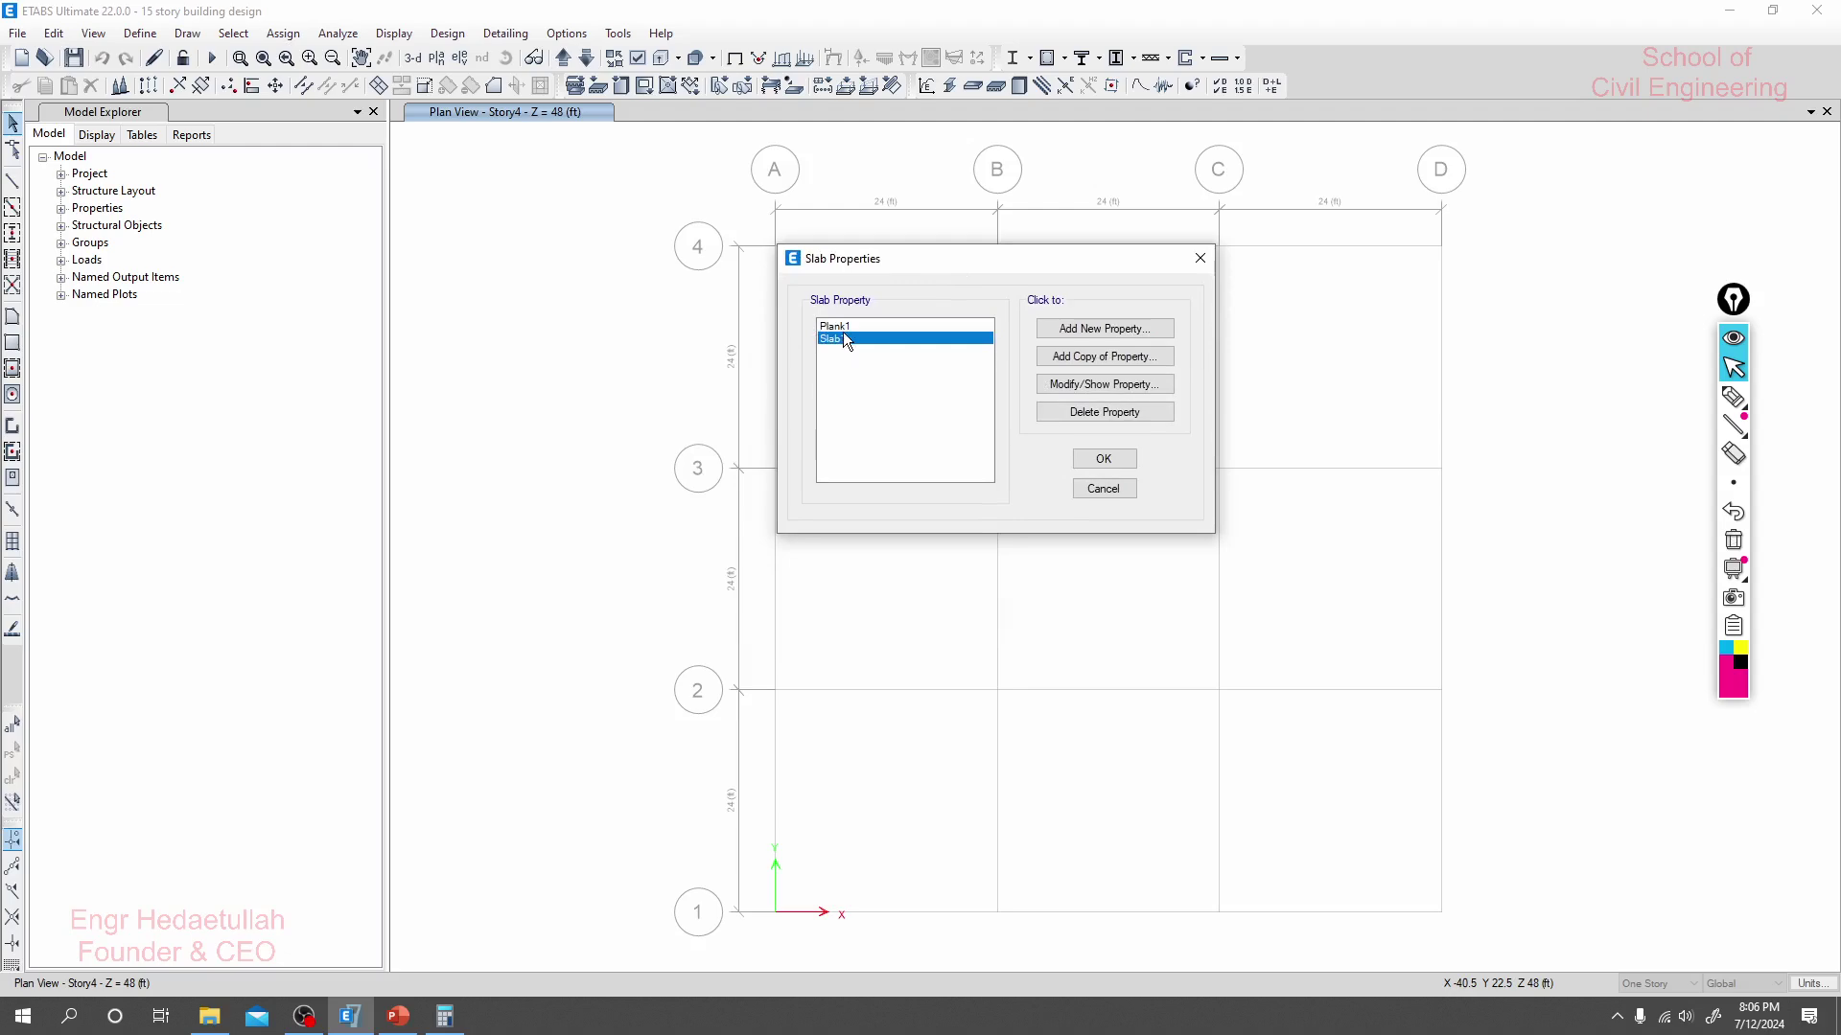
click(1045, 410)
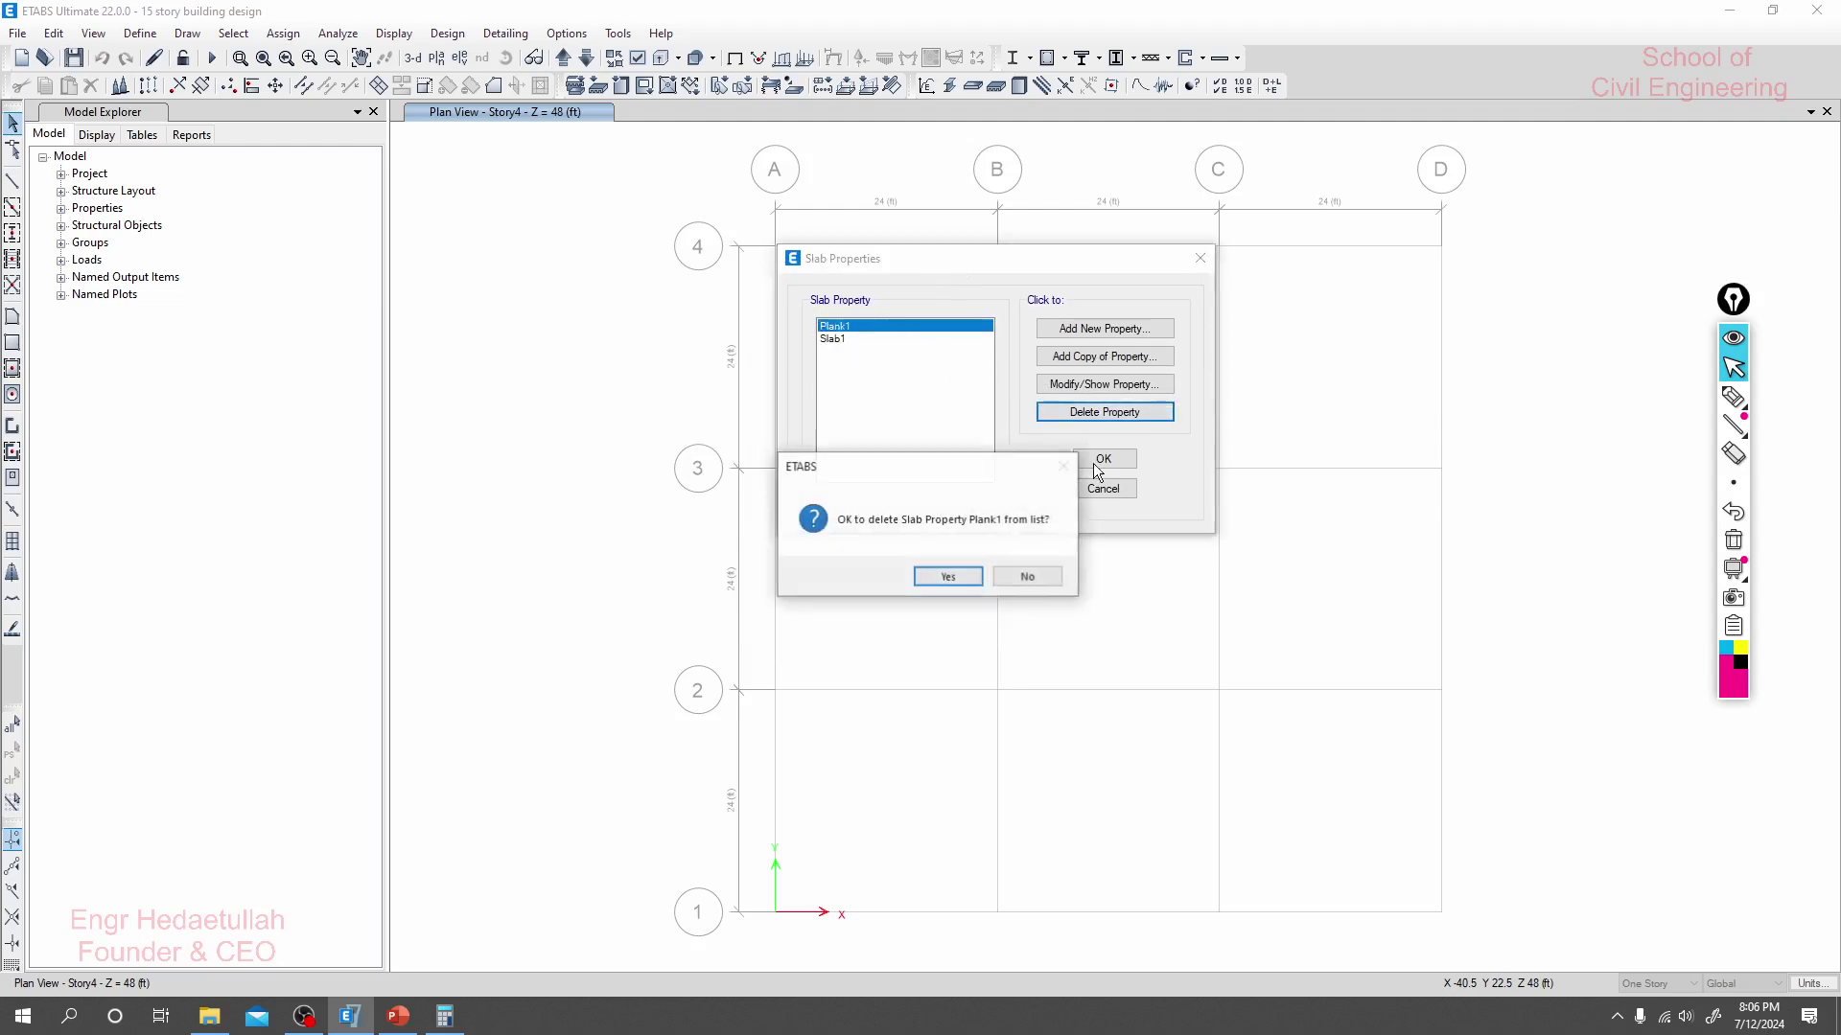
click(953, 576)
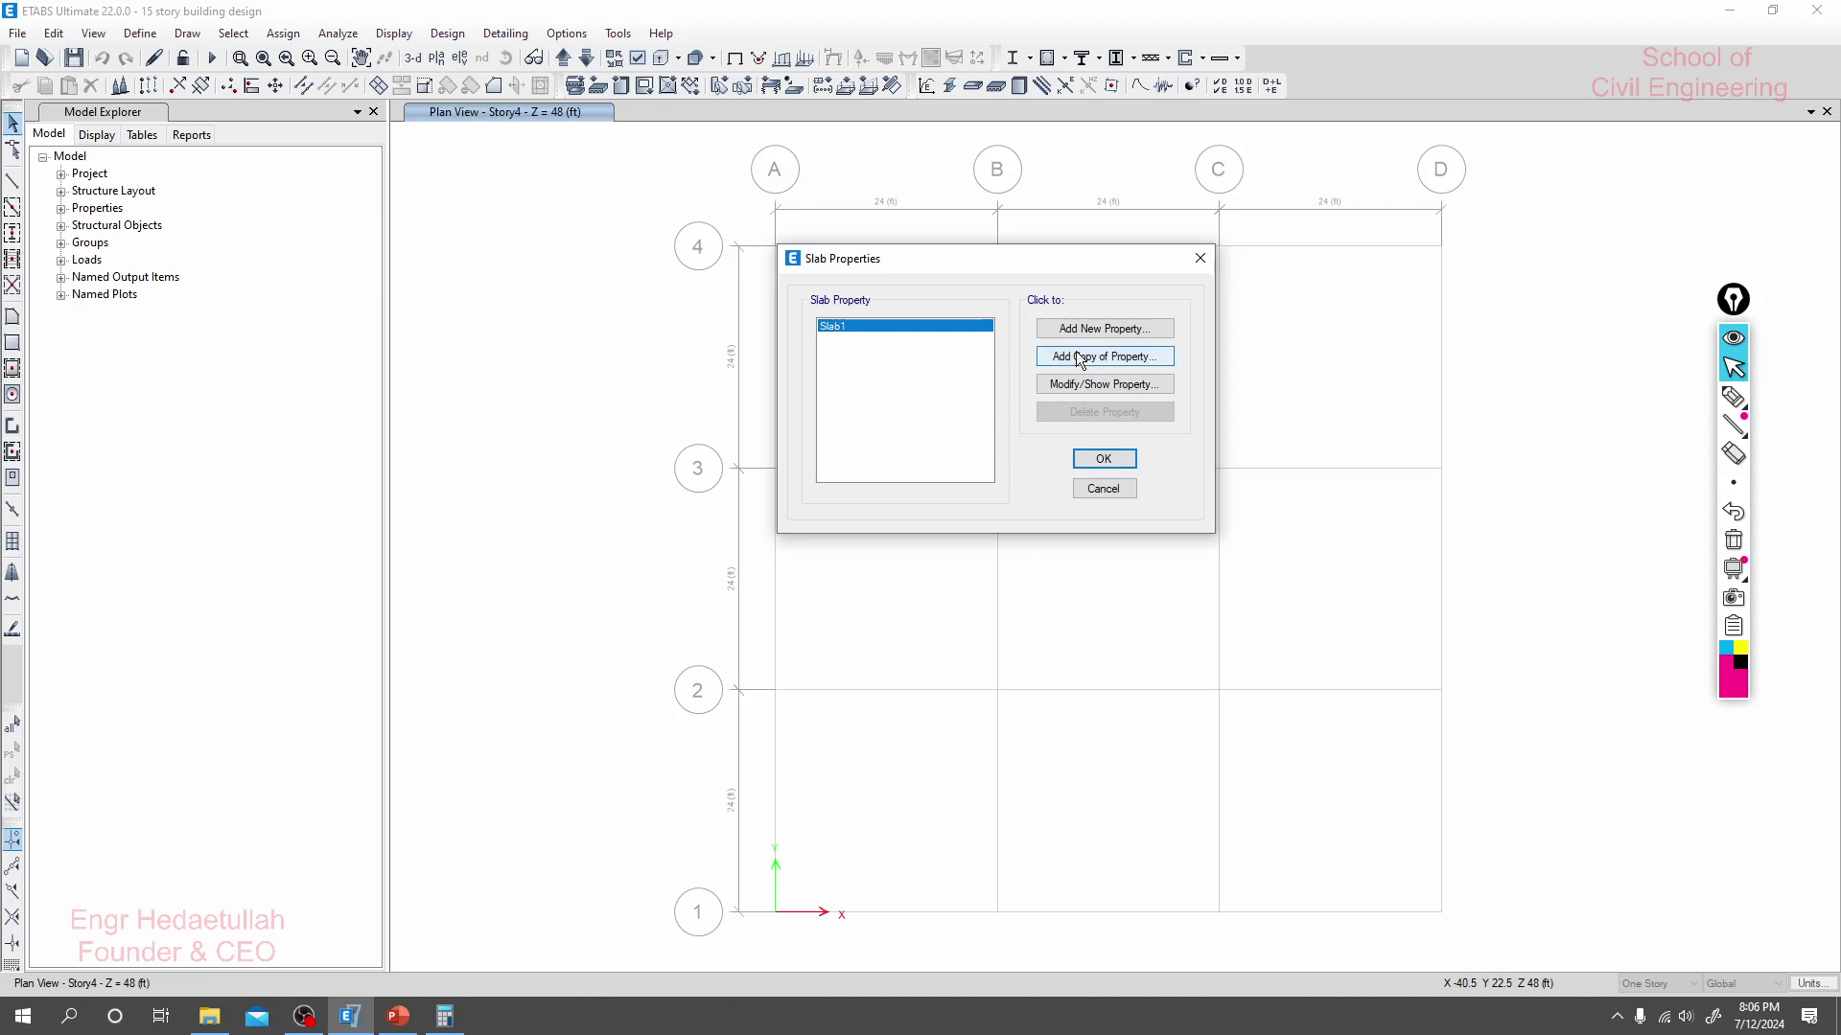
Open the Slab1 property for modification and rename it Slab 5in.
click(1089, 388)
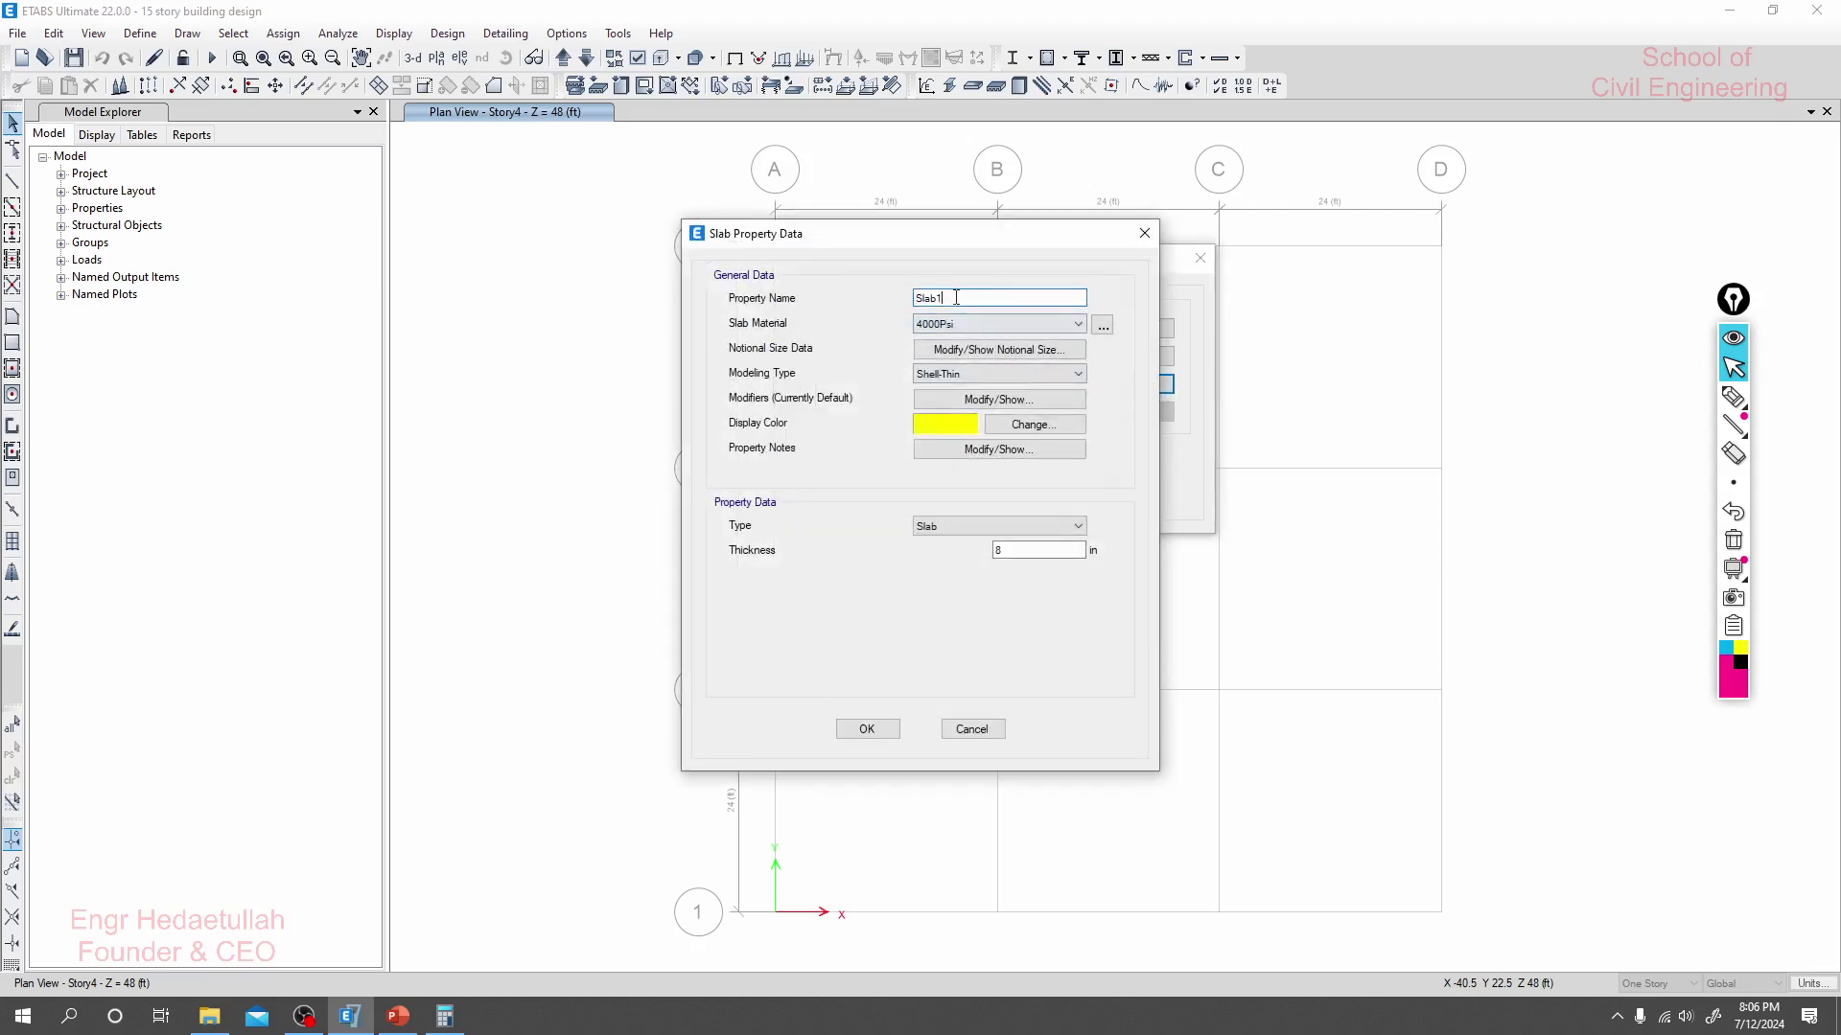
drag(956, 297, 933, 298)
text(b)
double_click(978, 298)
click(978, 298)
double_click(978, 298)
click(978, 299)
text(5in)
Assign the Fc 4500psi material to the slab and keep Shell-Thin as its modeling type.
click(991, 324)
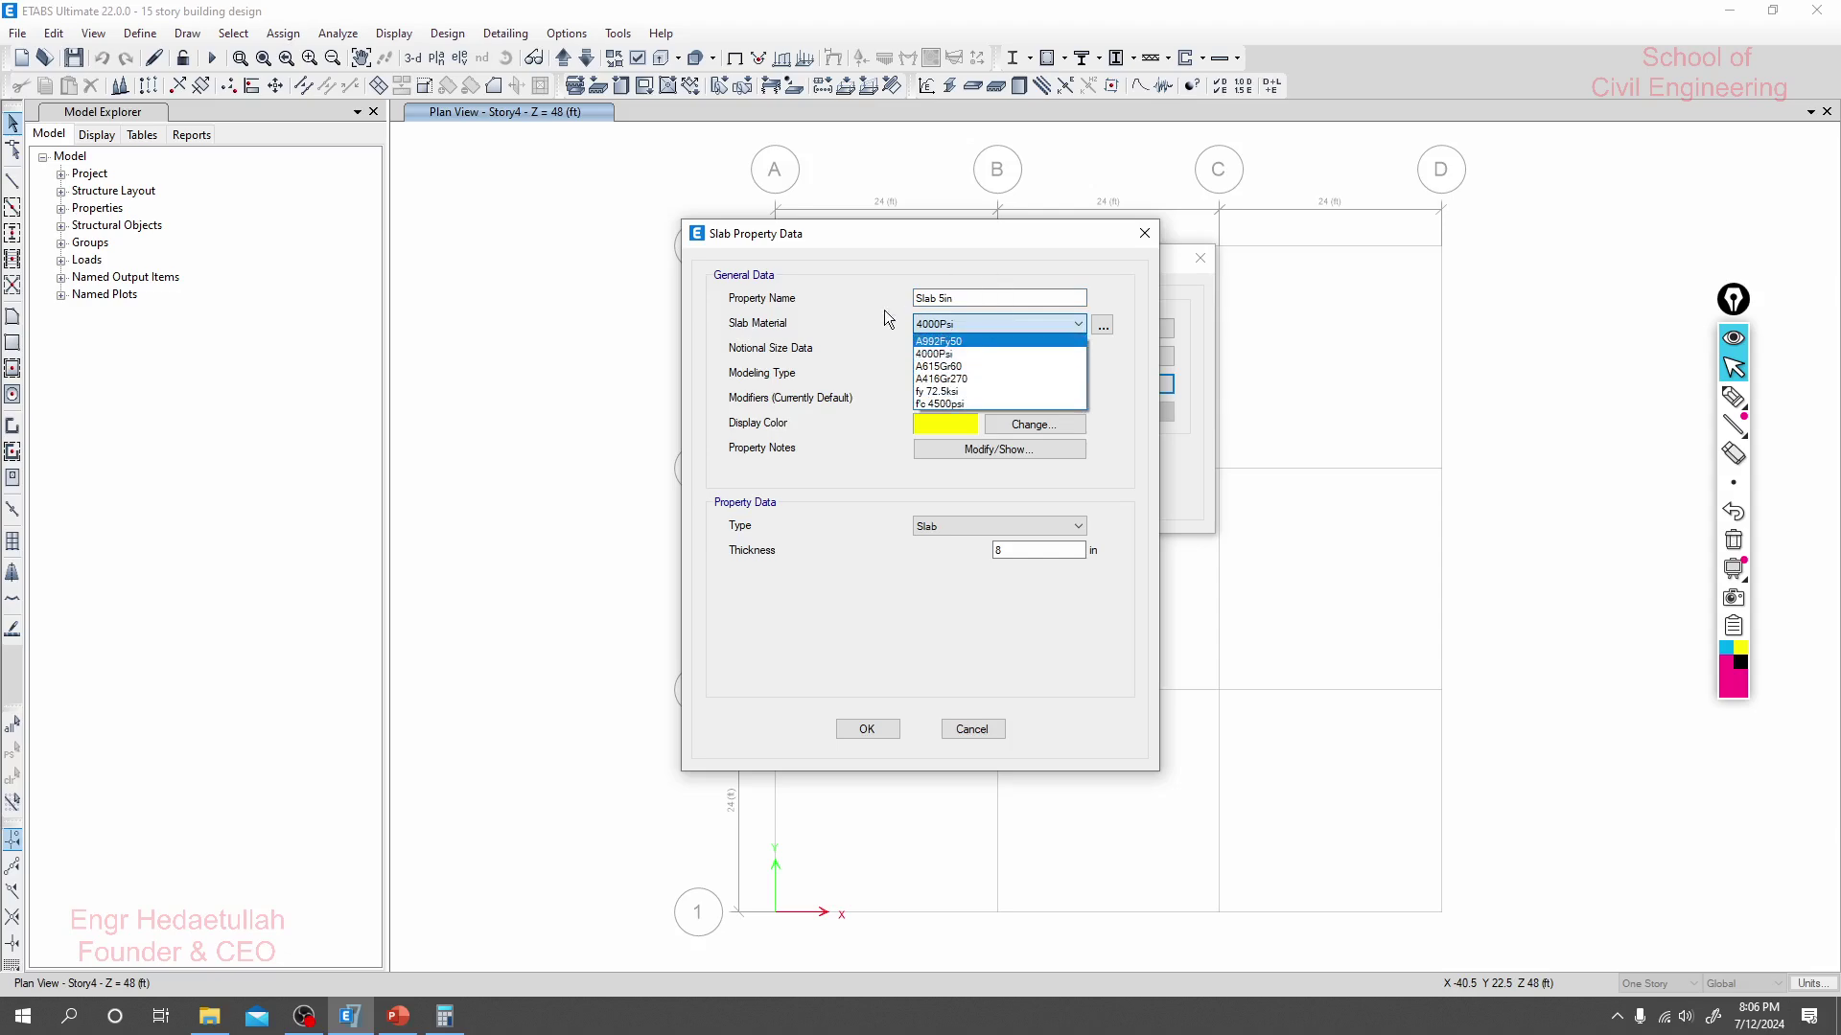
click(964, 403)
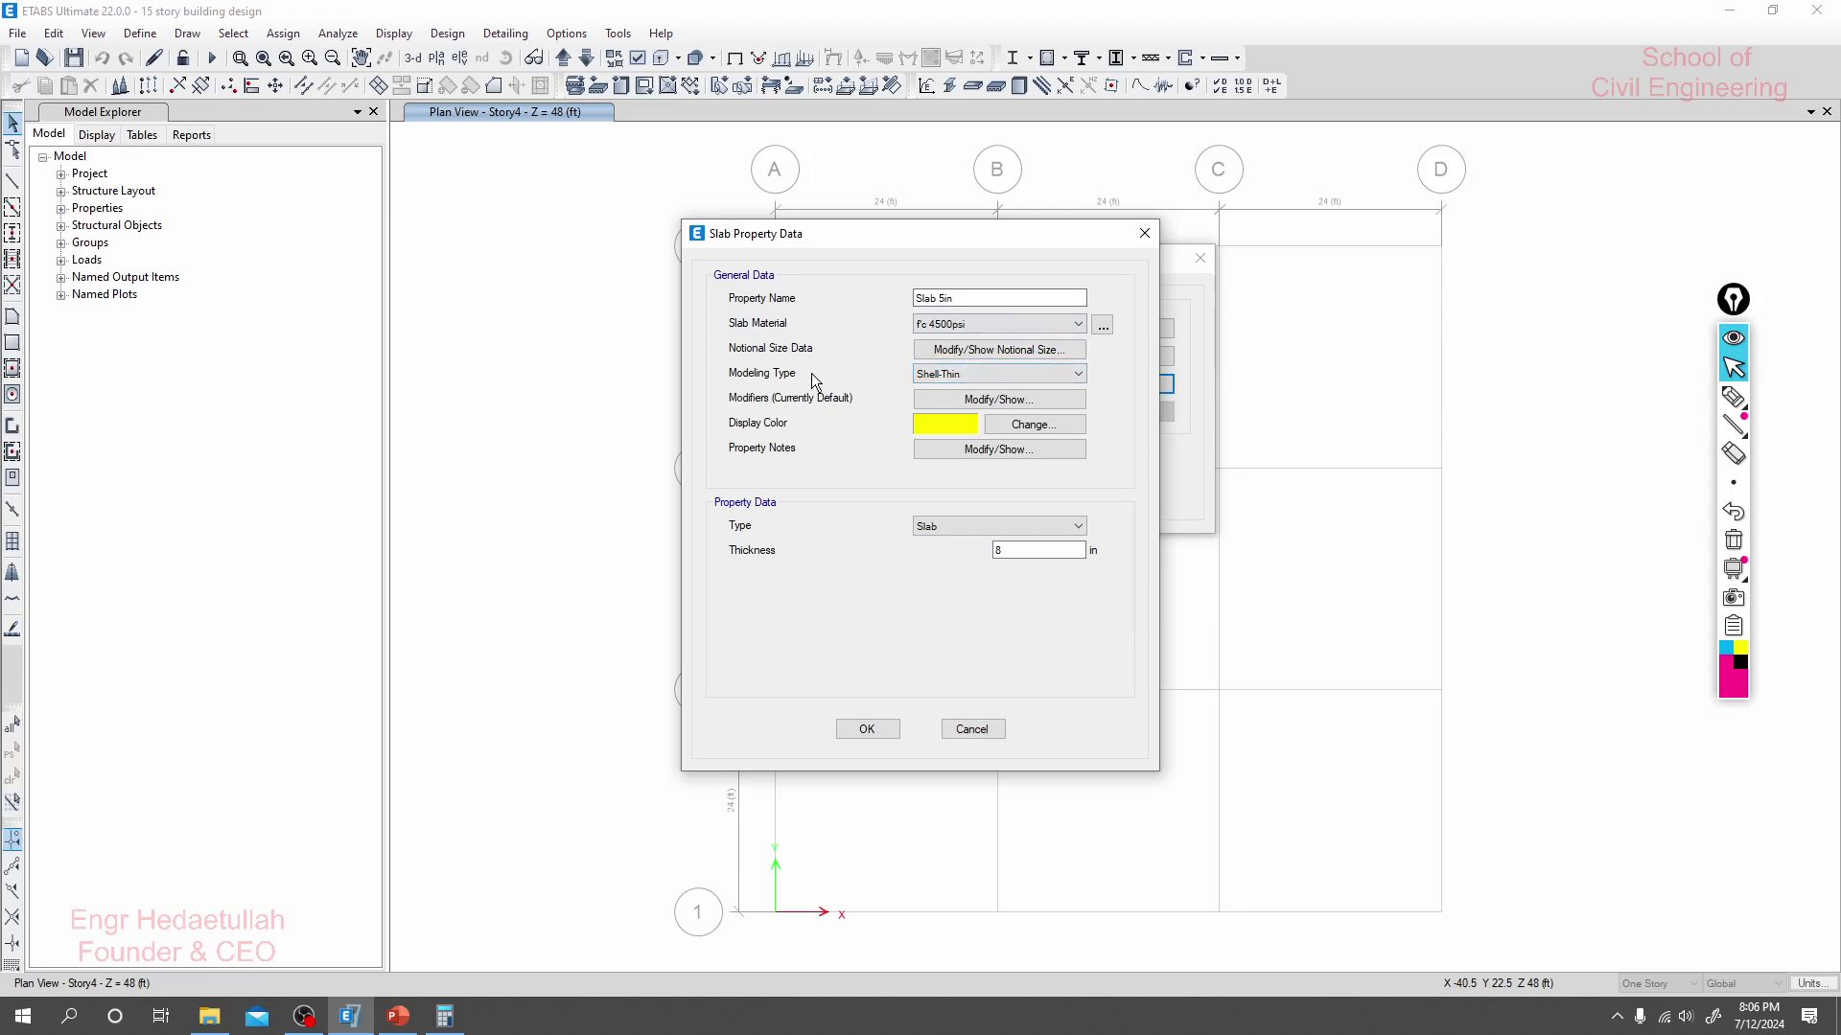
click(959, 376)
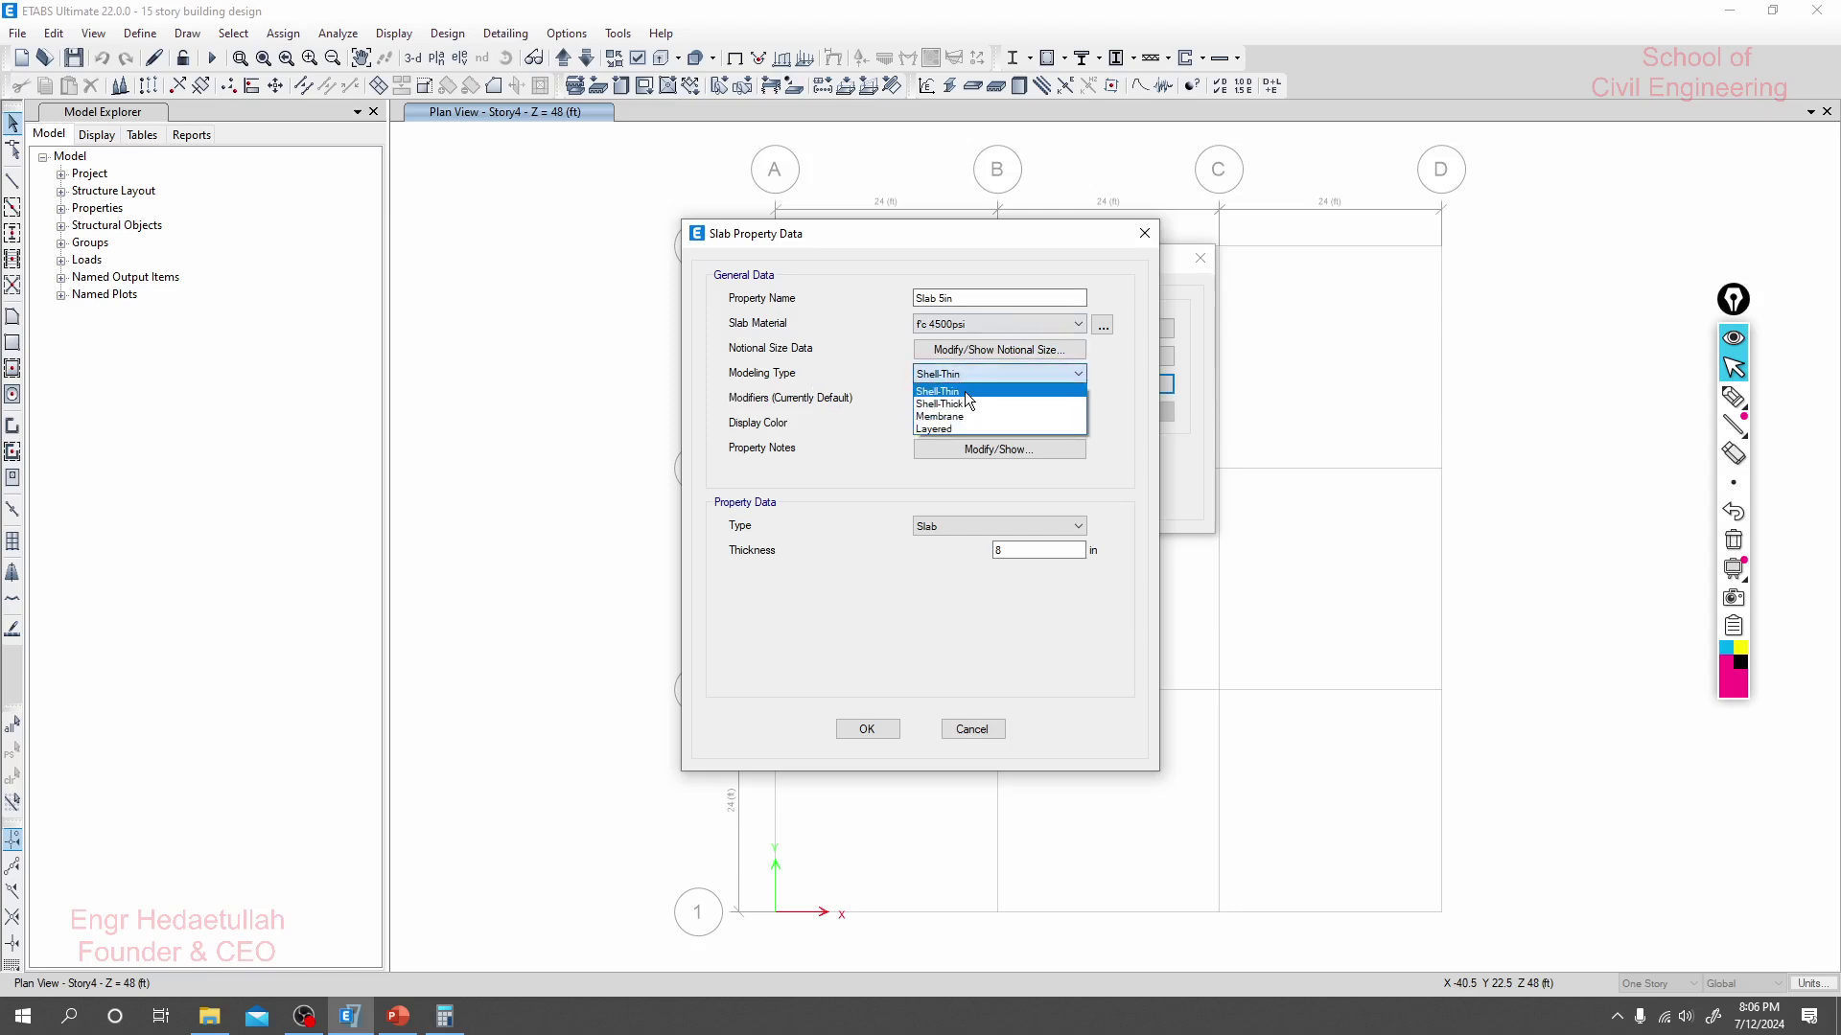
click(975, 391)
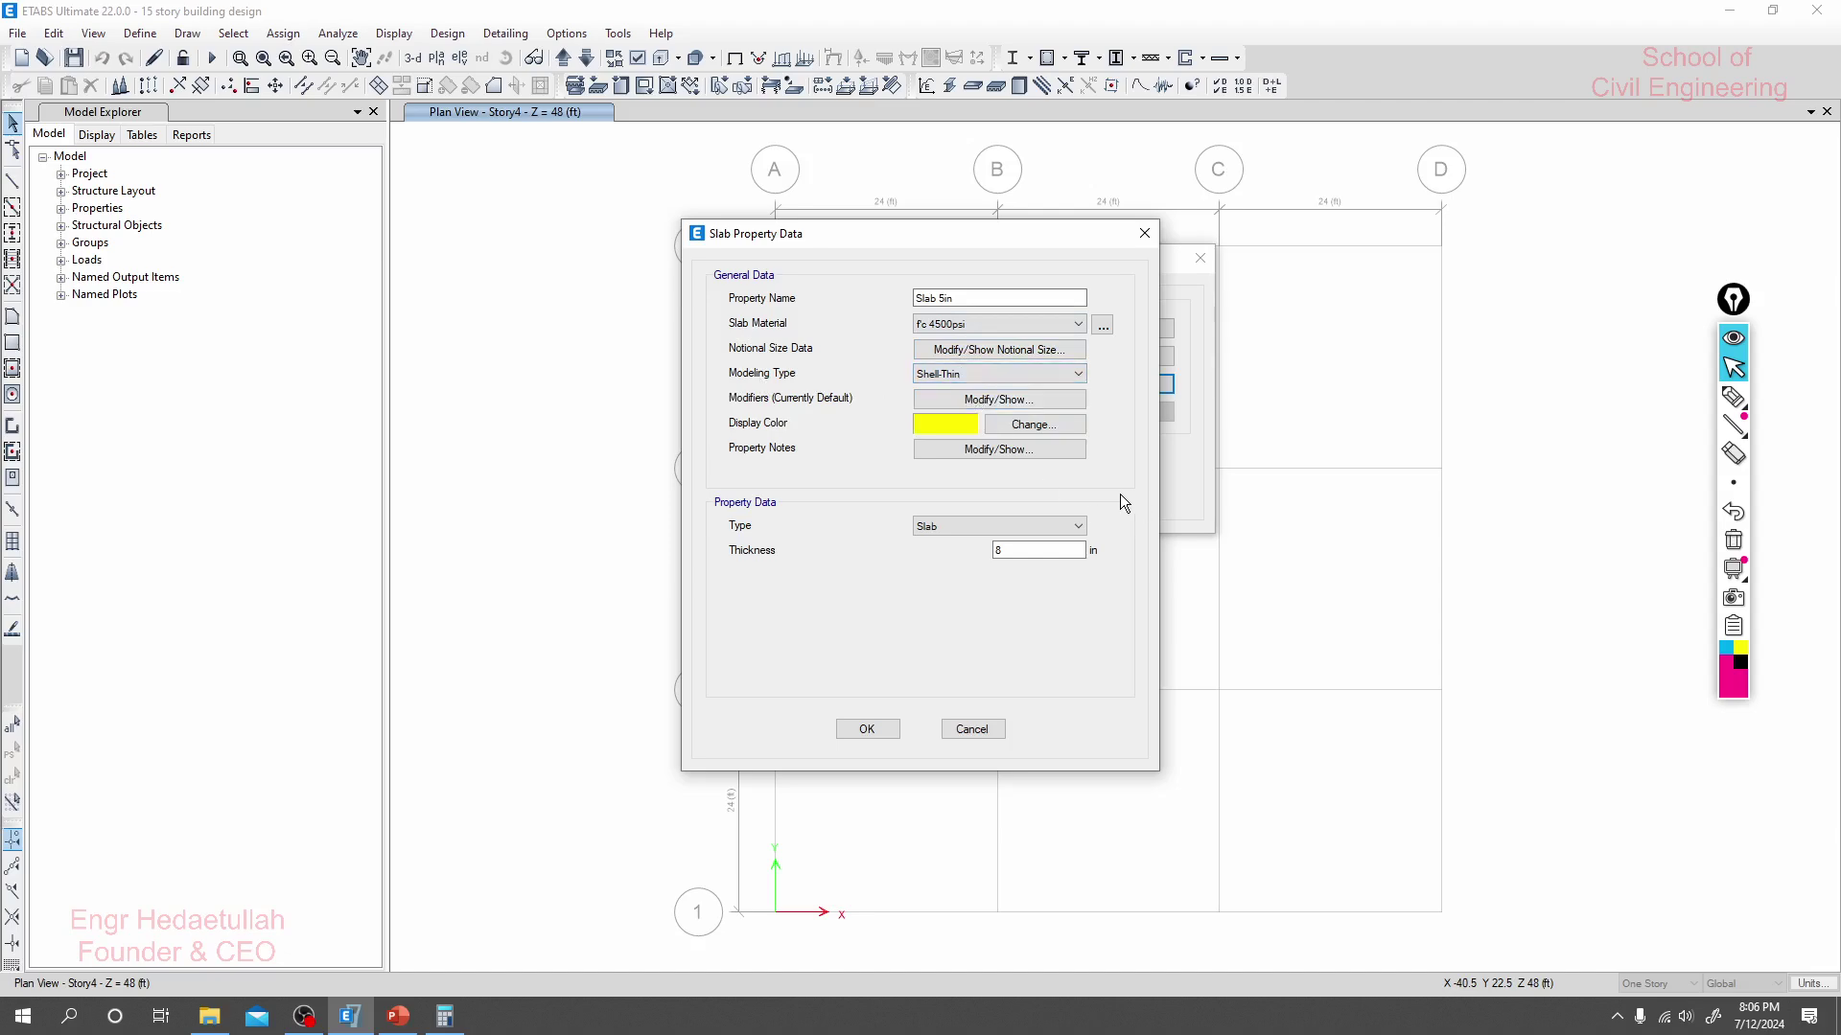
Keep the property type as Slab, set the thickness to 5 in and accept the slab property.
click(934, 526)
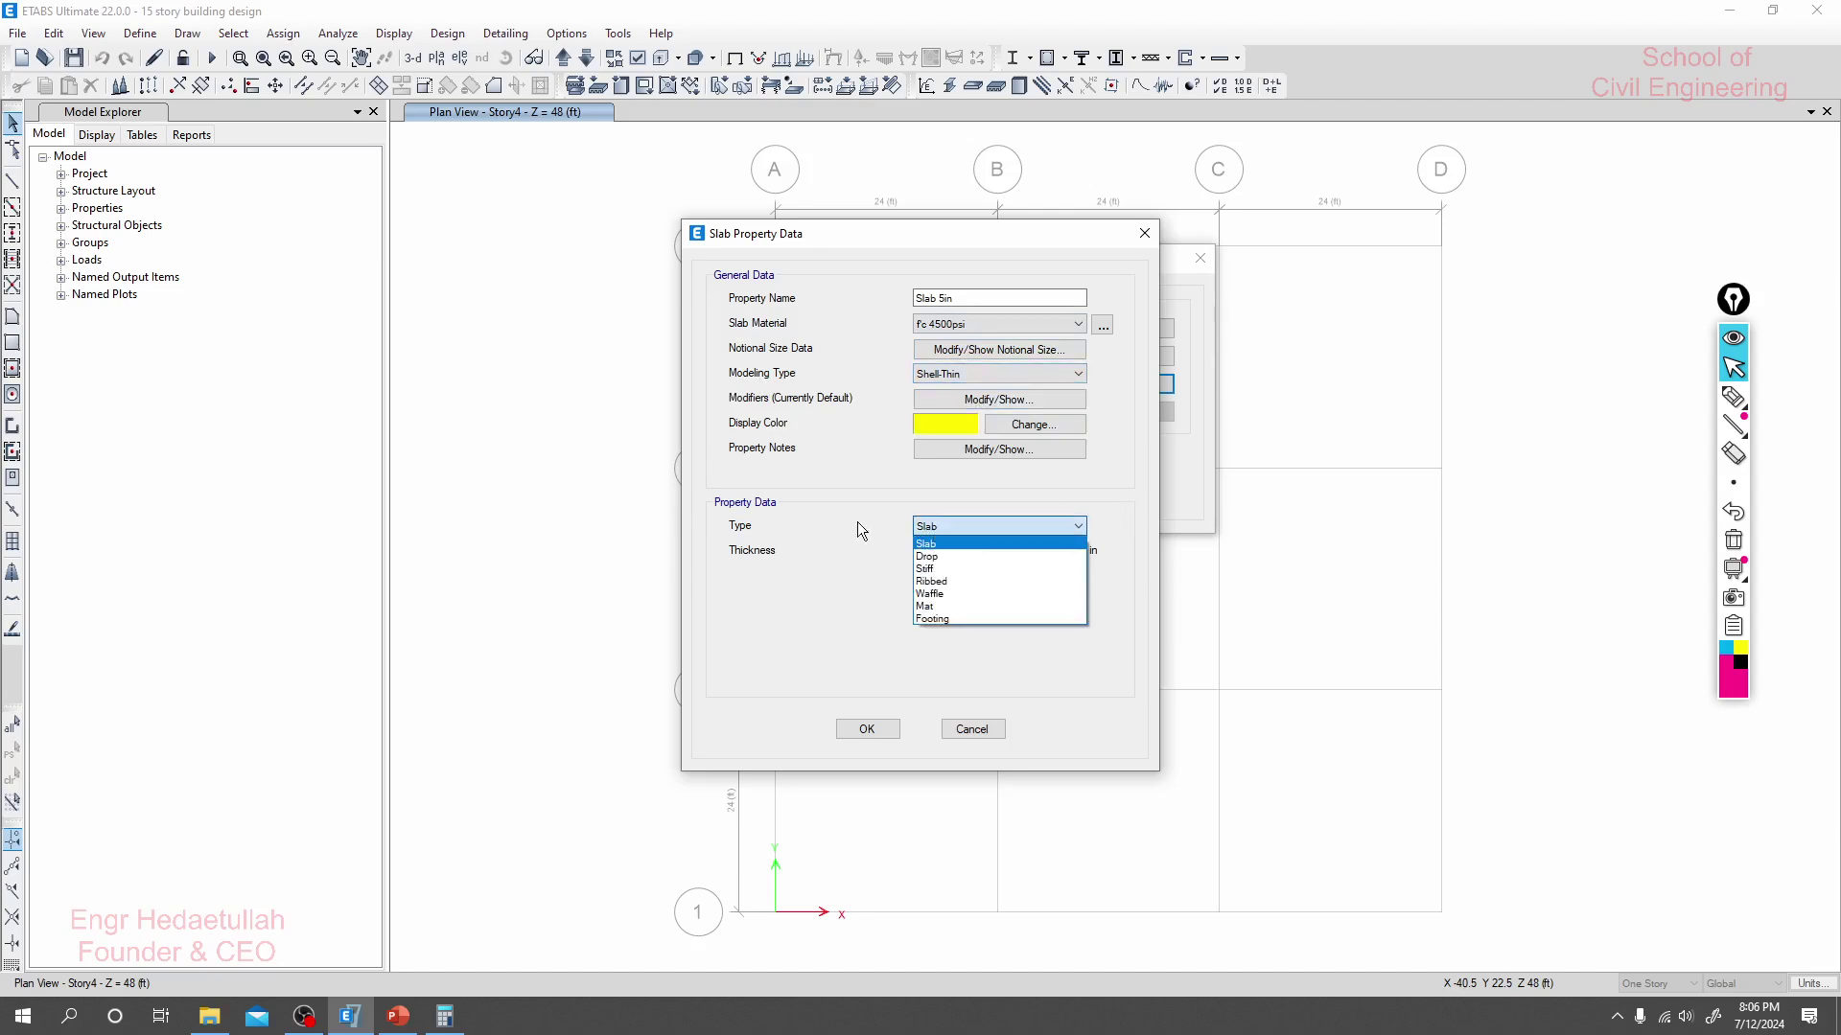
click(958, 538)
key(Tab)
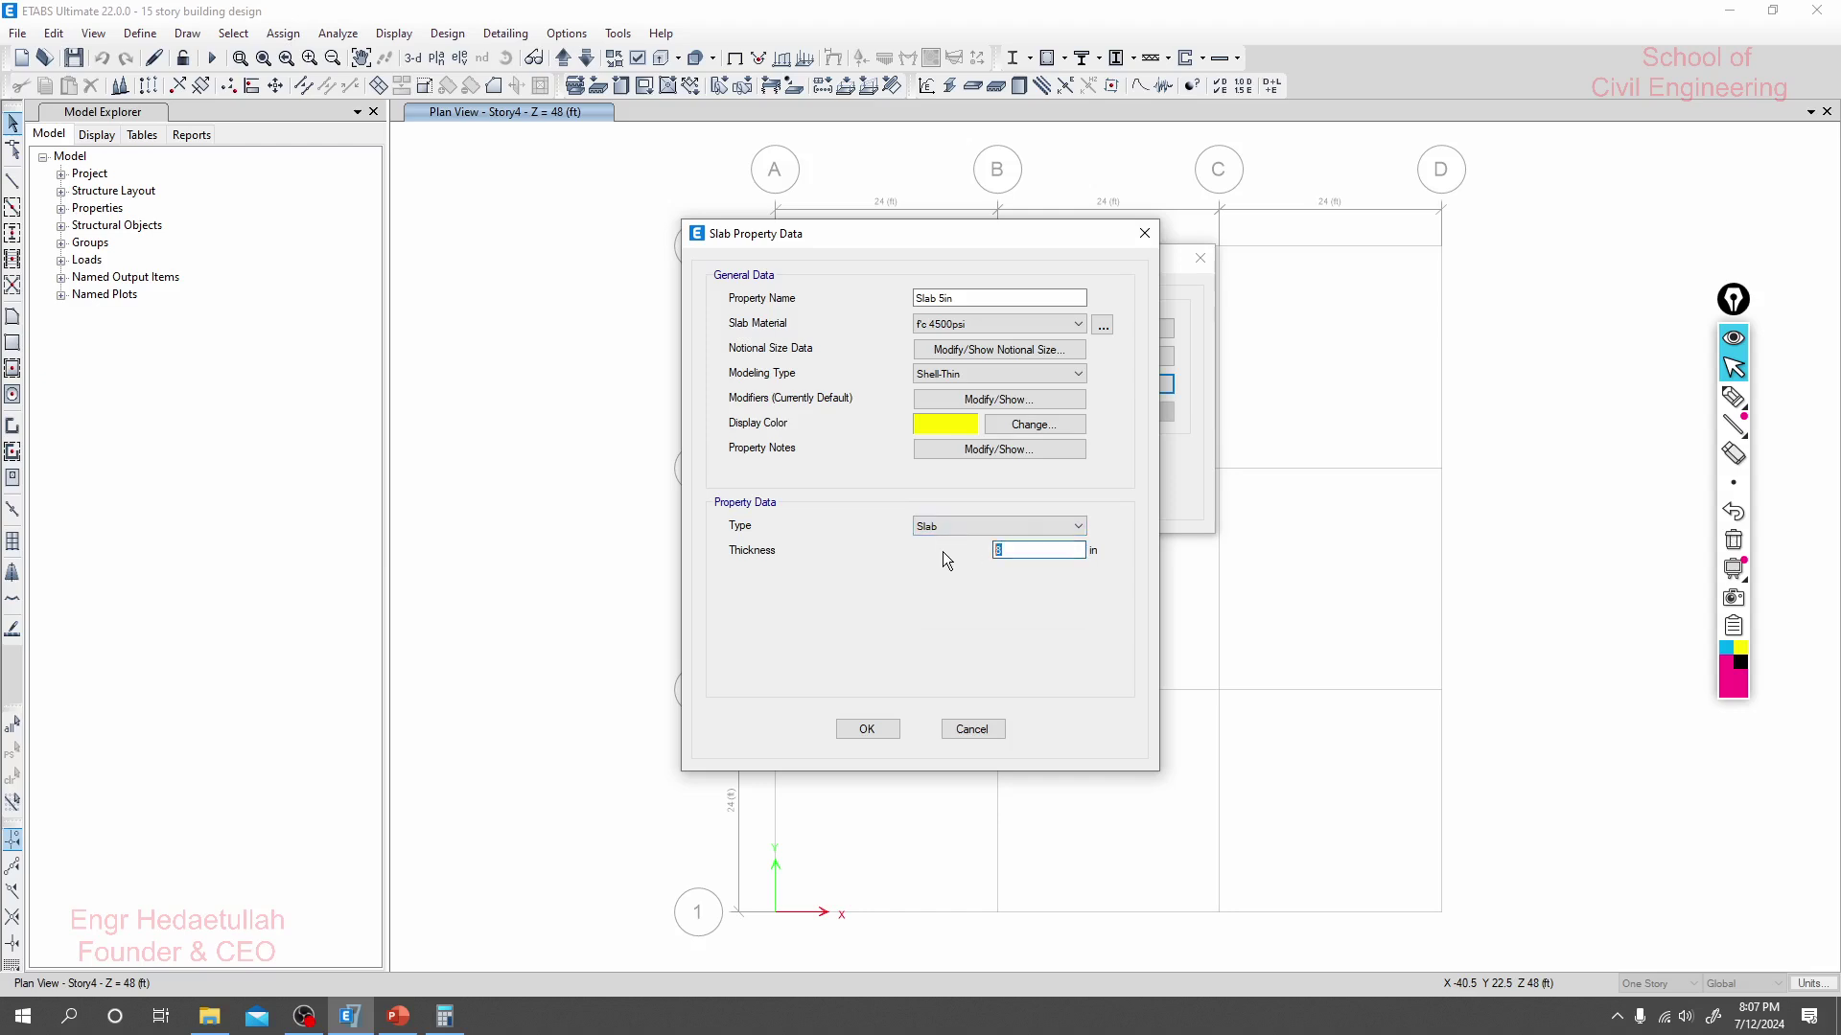
text(5)
click(865, 730)
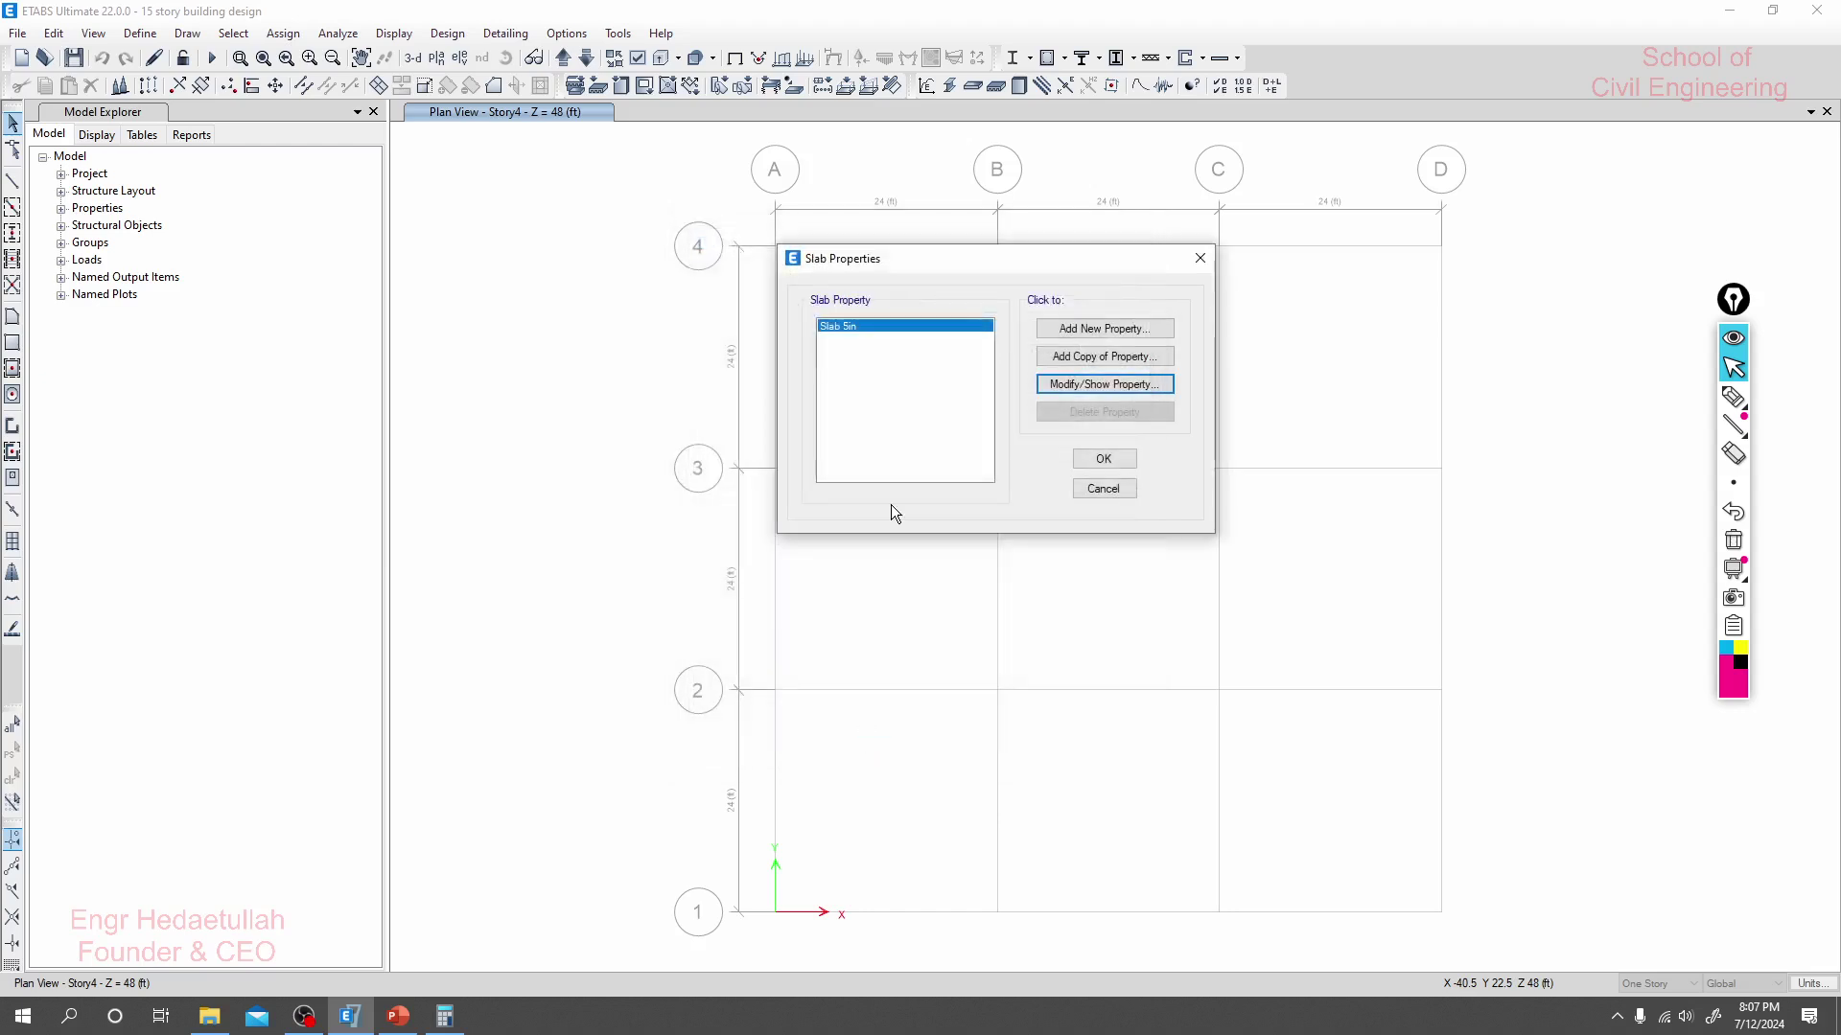
Add a copy of the 5 in slab property named Slab SC 6" with a thickness of 6 in.
click(1093, 357)
drag(953, 298, 937, 298)
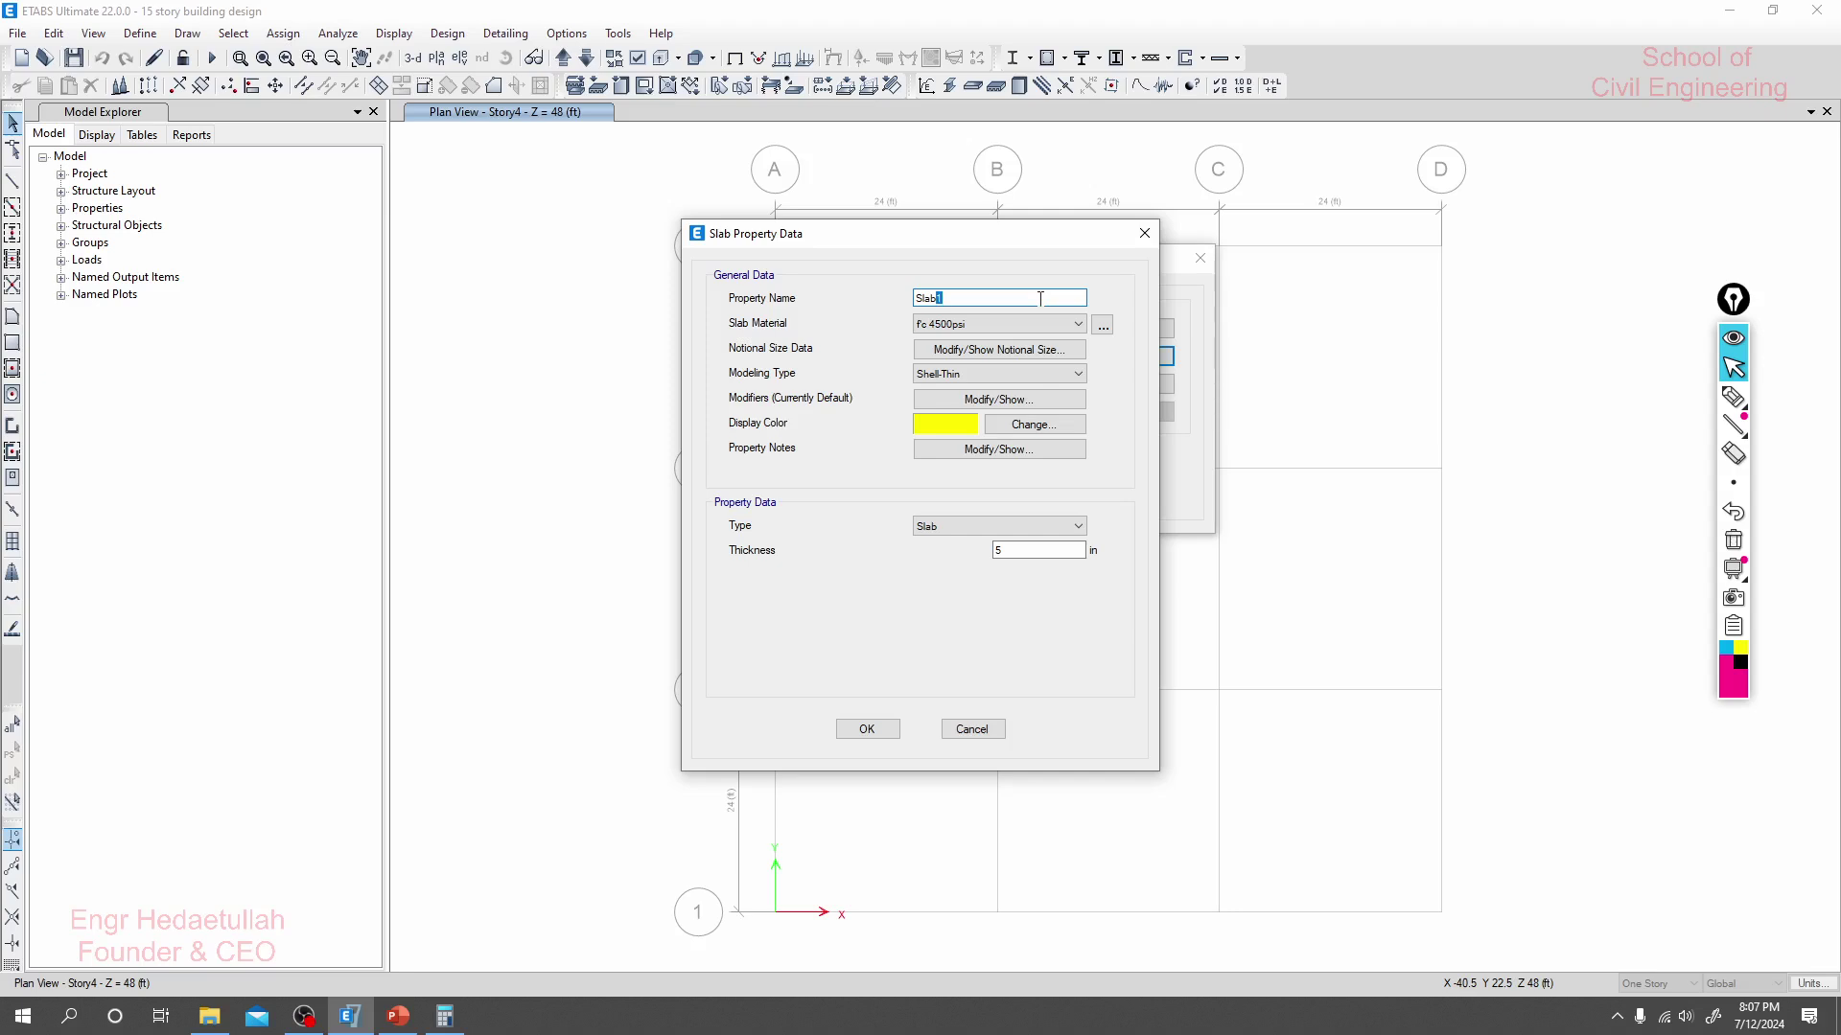
text(SC 6")
double_click(995, 551)
text(6)
click(869, 729)
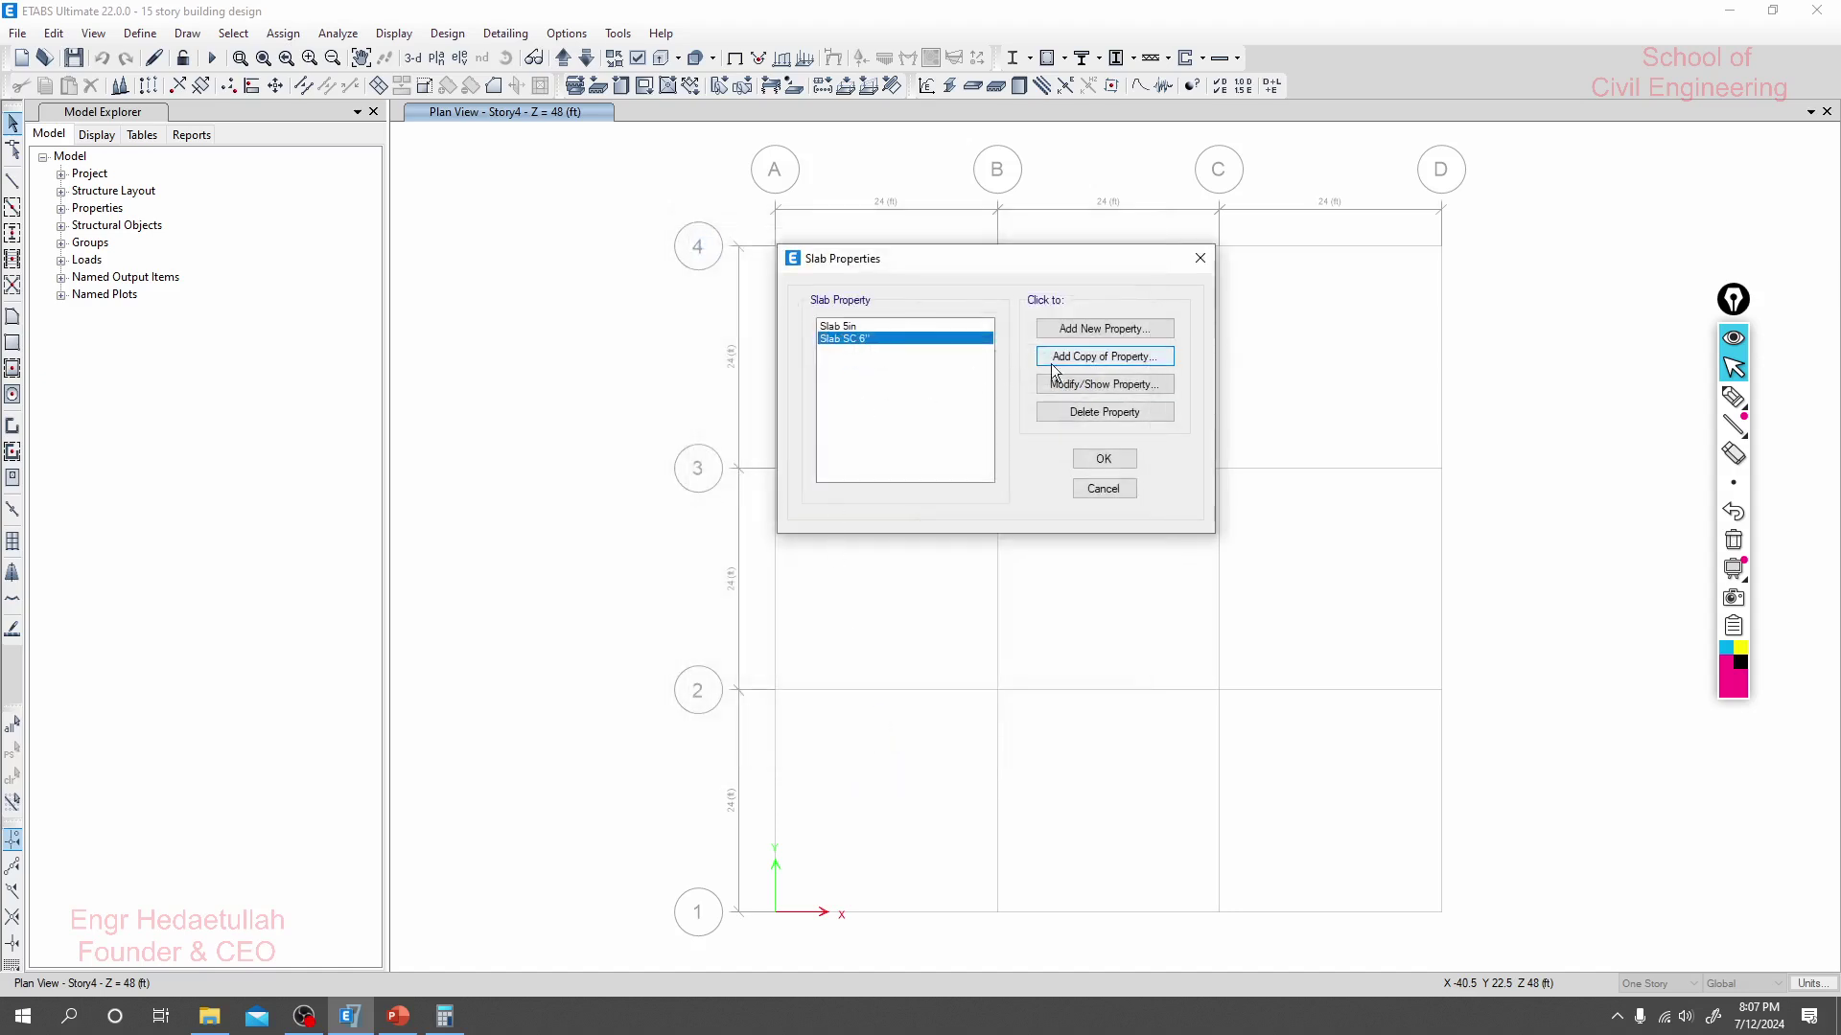
Add a copy of the Slab SC 6" property named Slab LC with type Slab and a thickness of 8 in.
click(1083, 357)
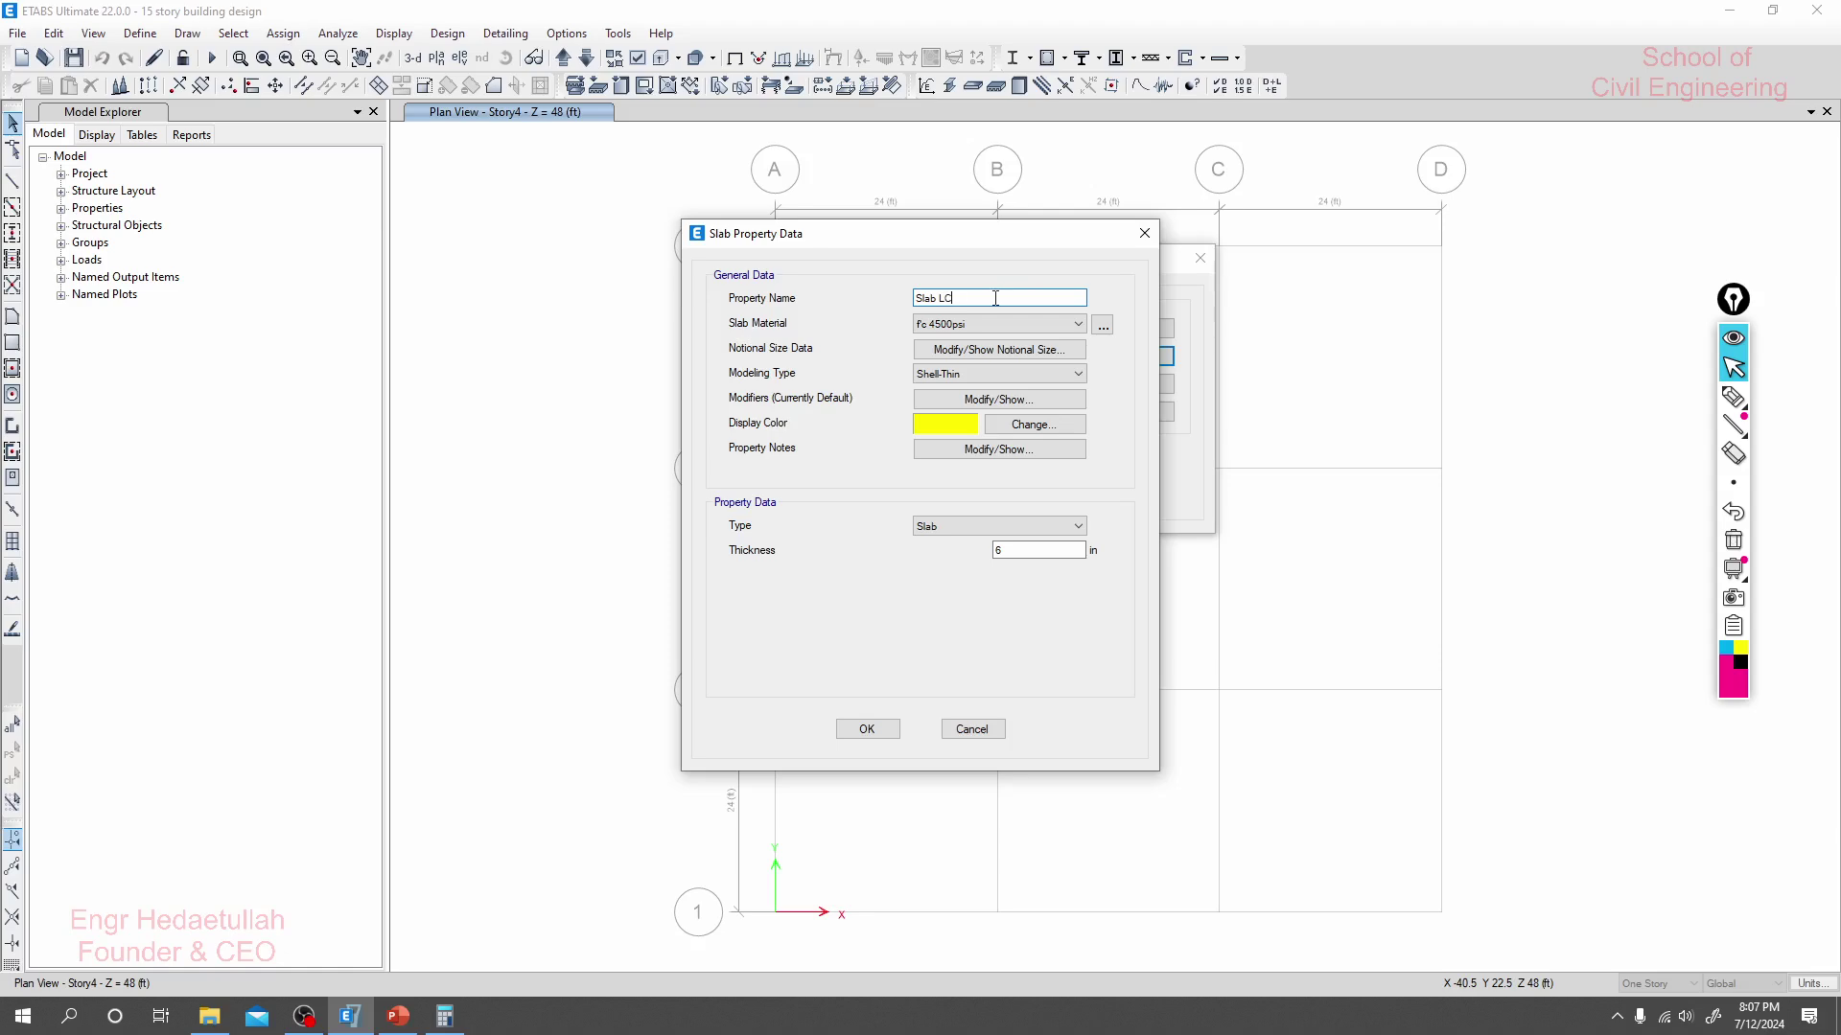
mouse_move(995, 298)
mouse_down()
mouse_move(920, 298)
mouse_move(959, 299)
mouse_up()
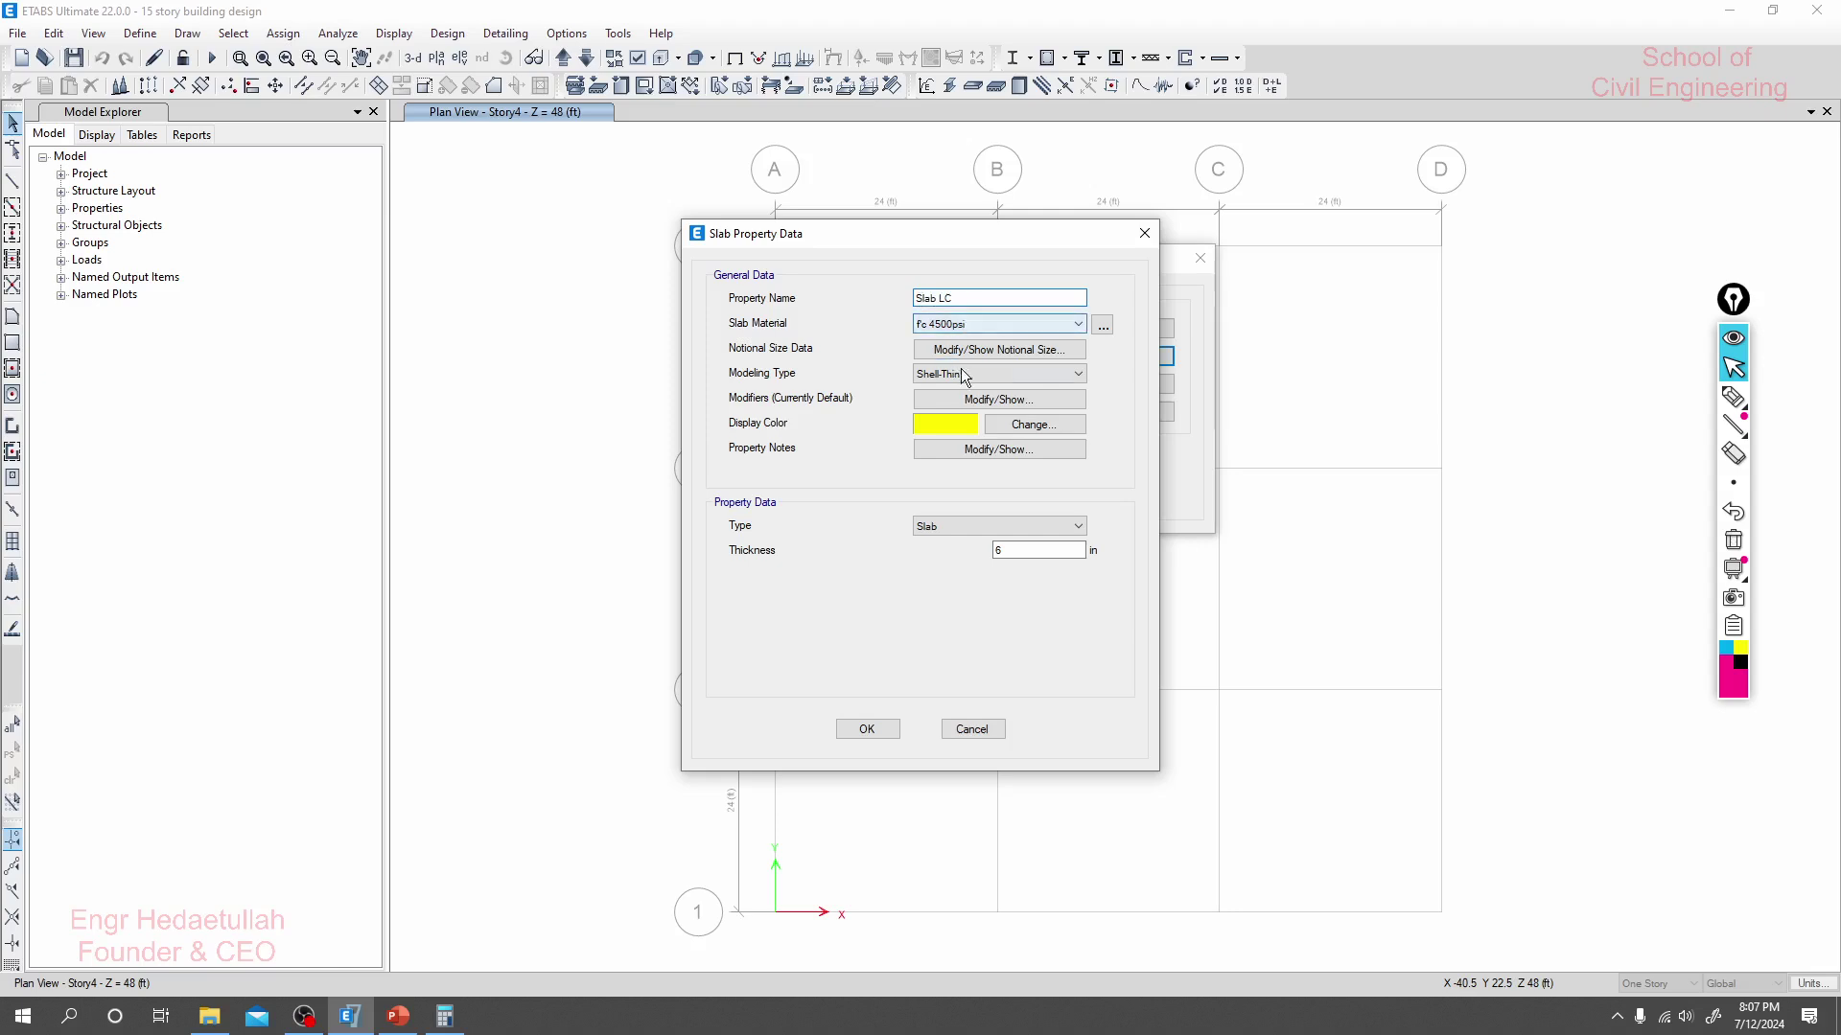
drag(1020, 550, 996, 552)
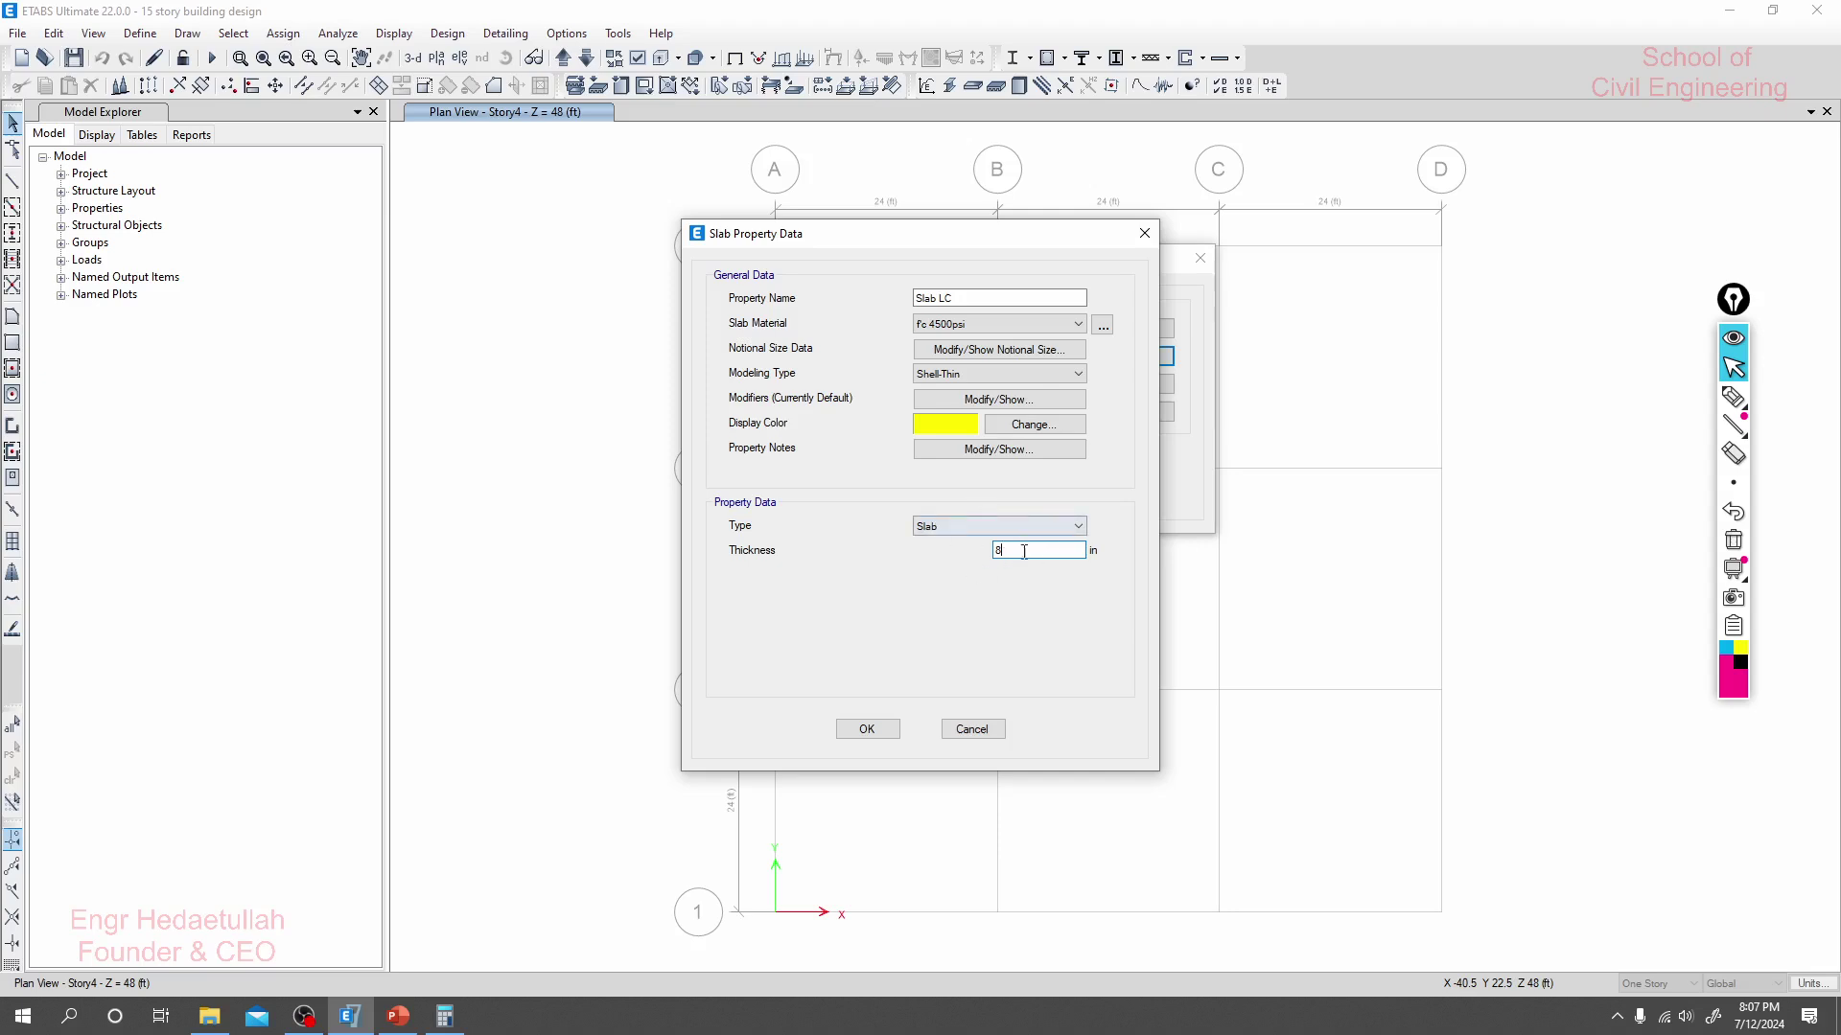
click(941, 523)
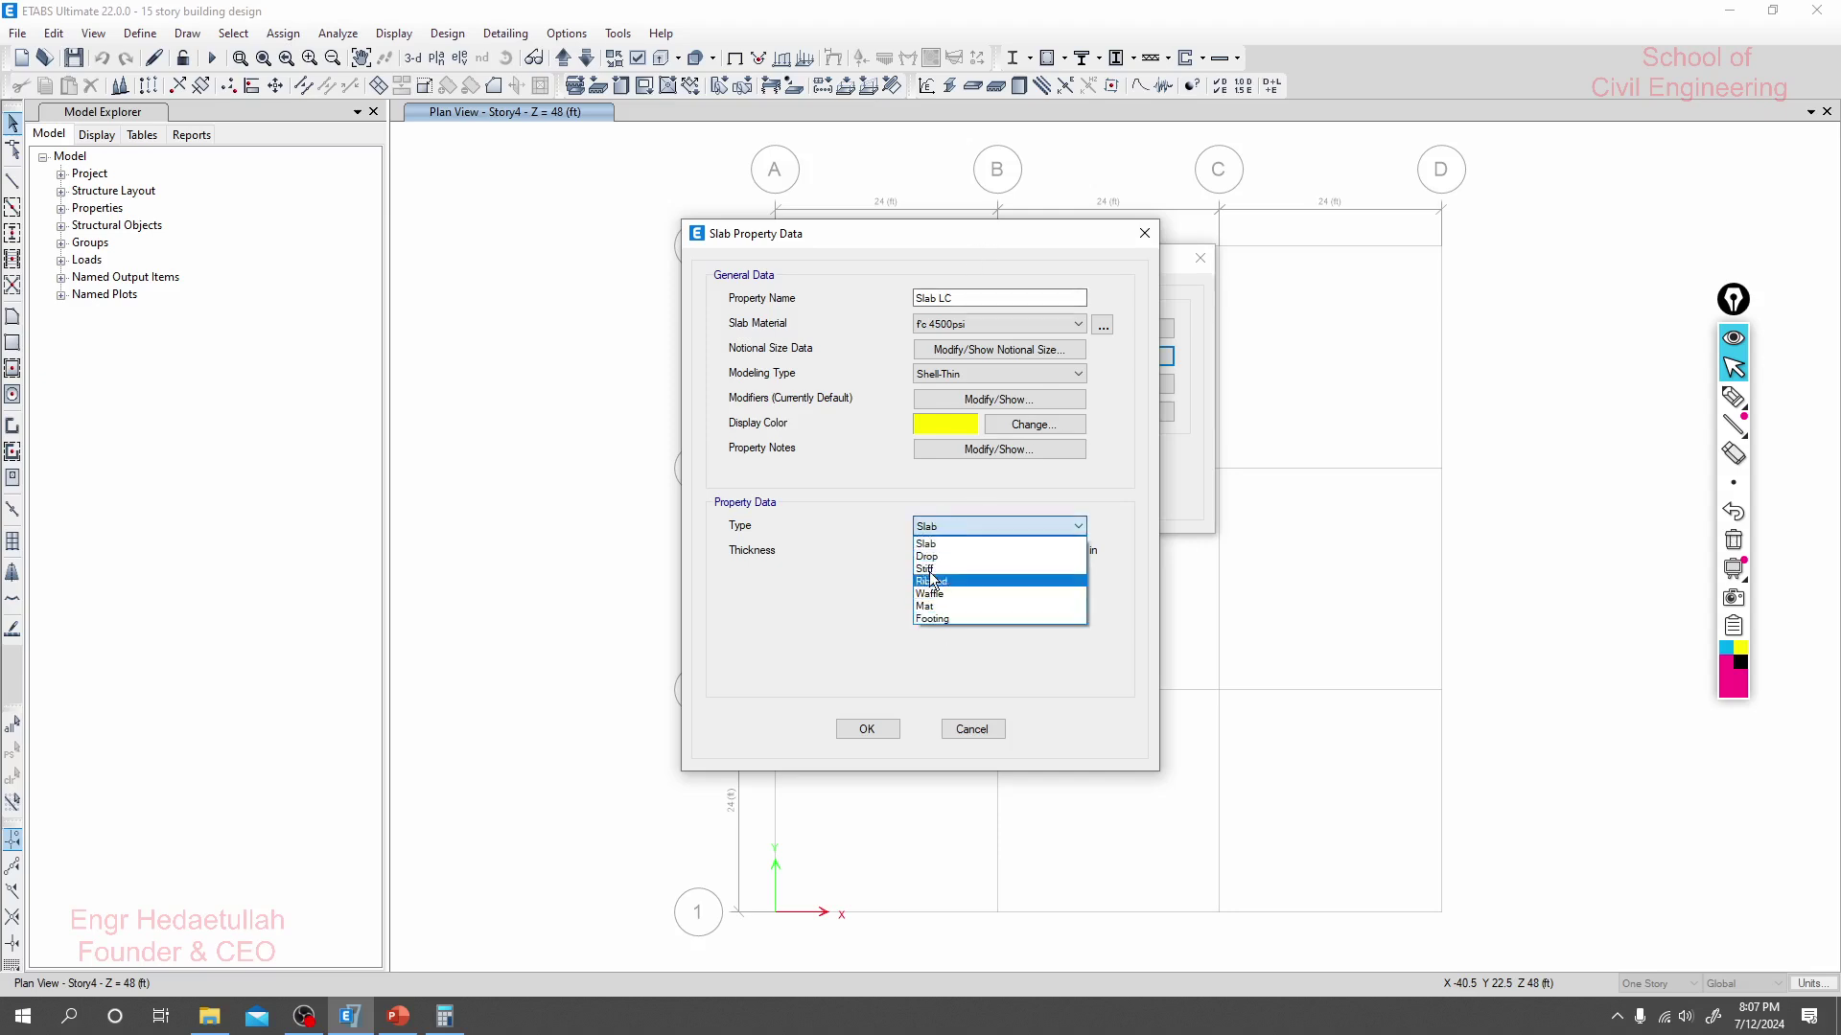
click(938, 480)
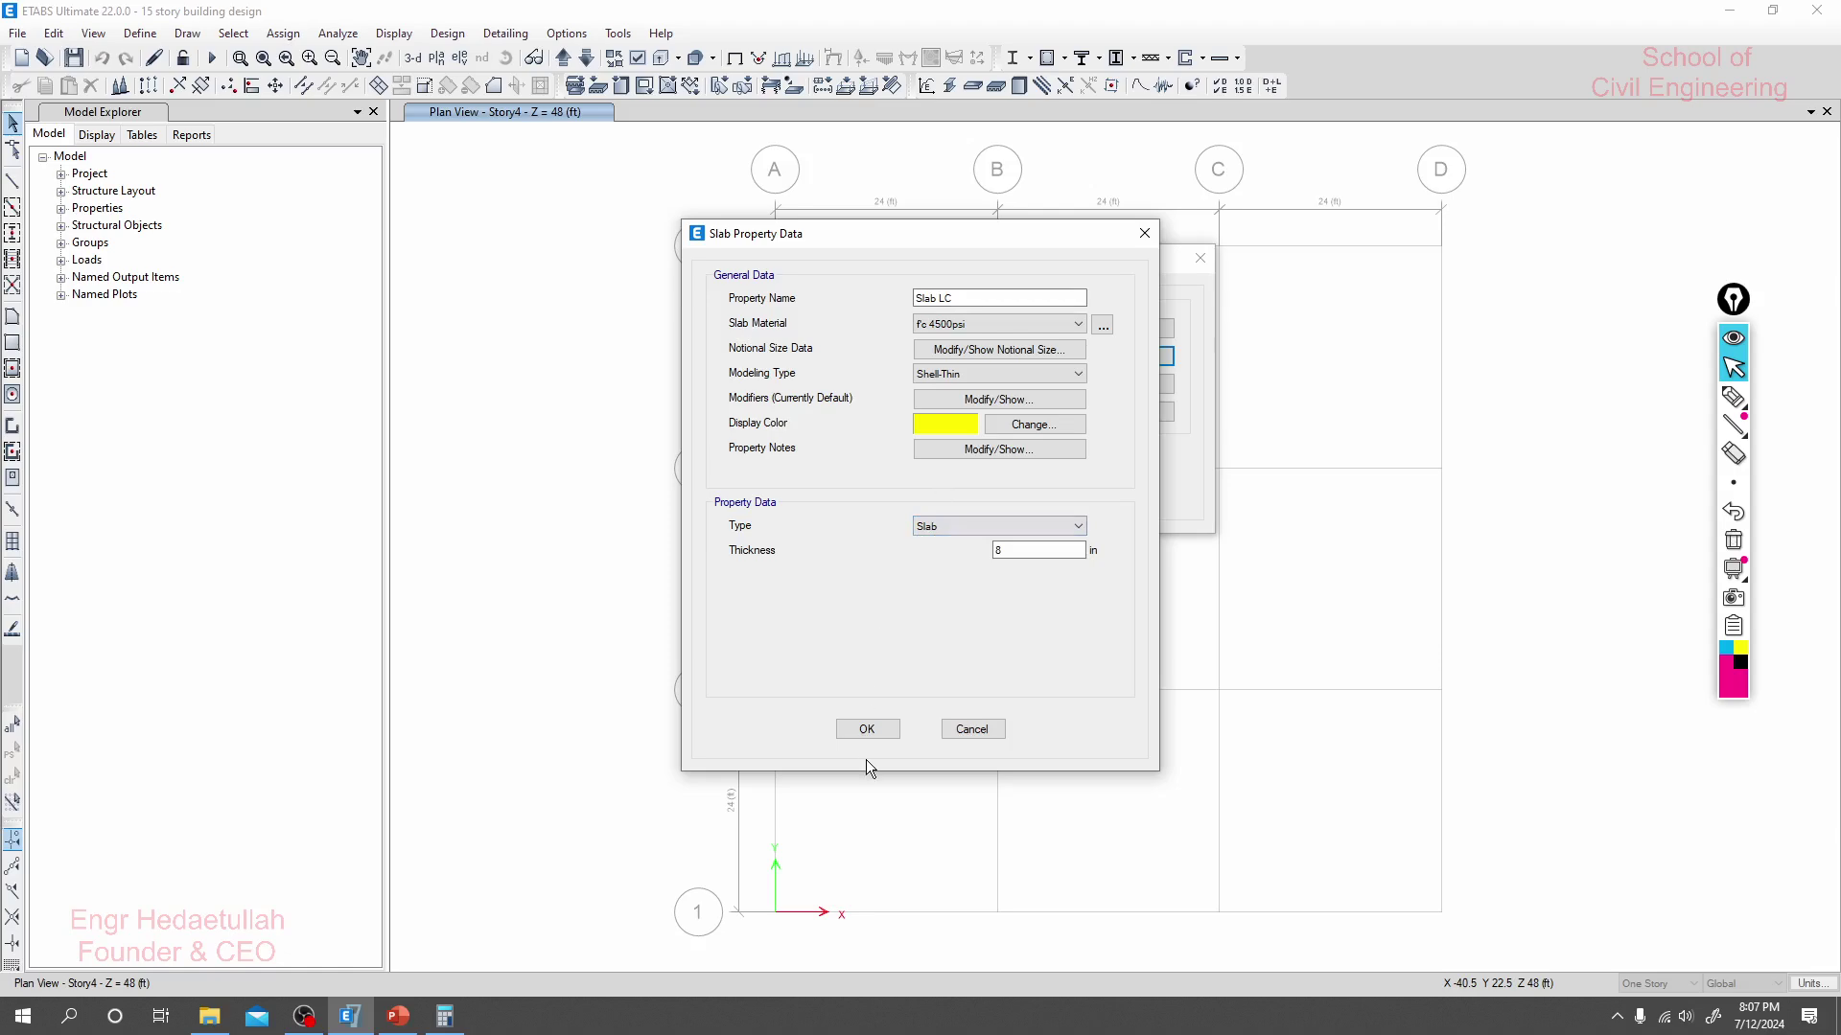
click(868, 729)
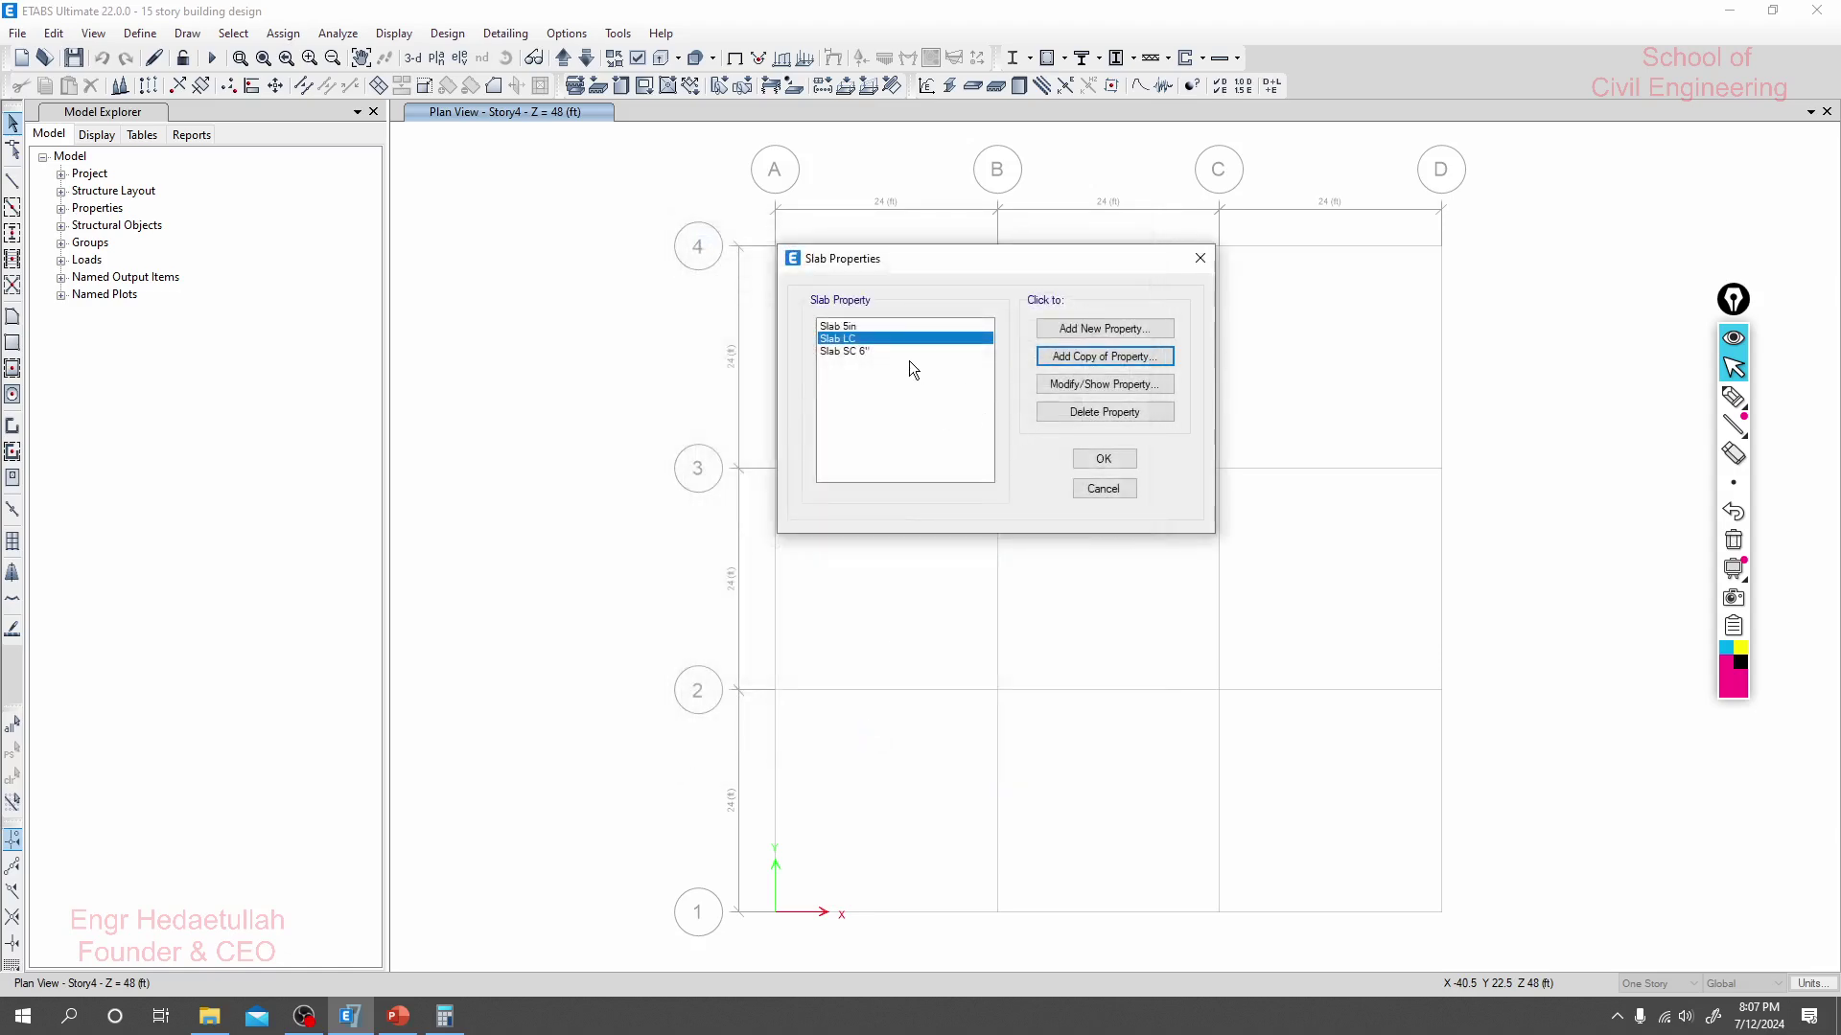
click(878, 351)
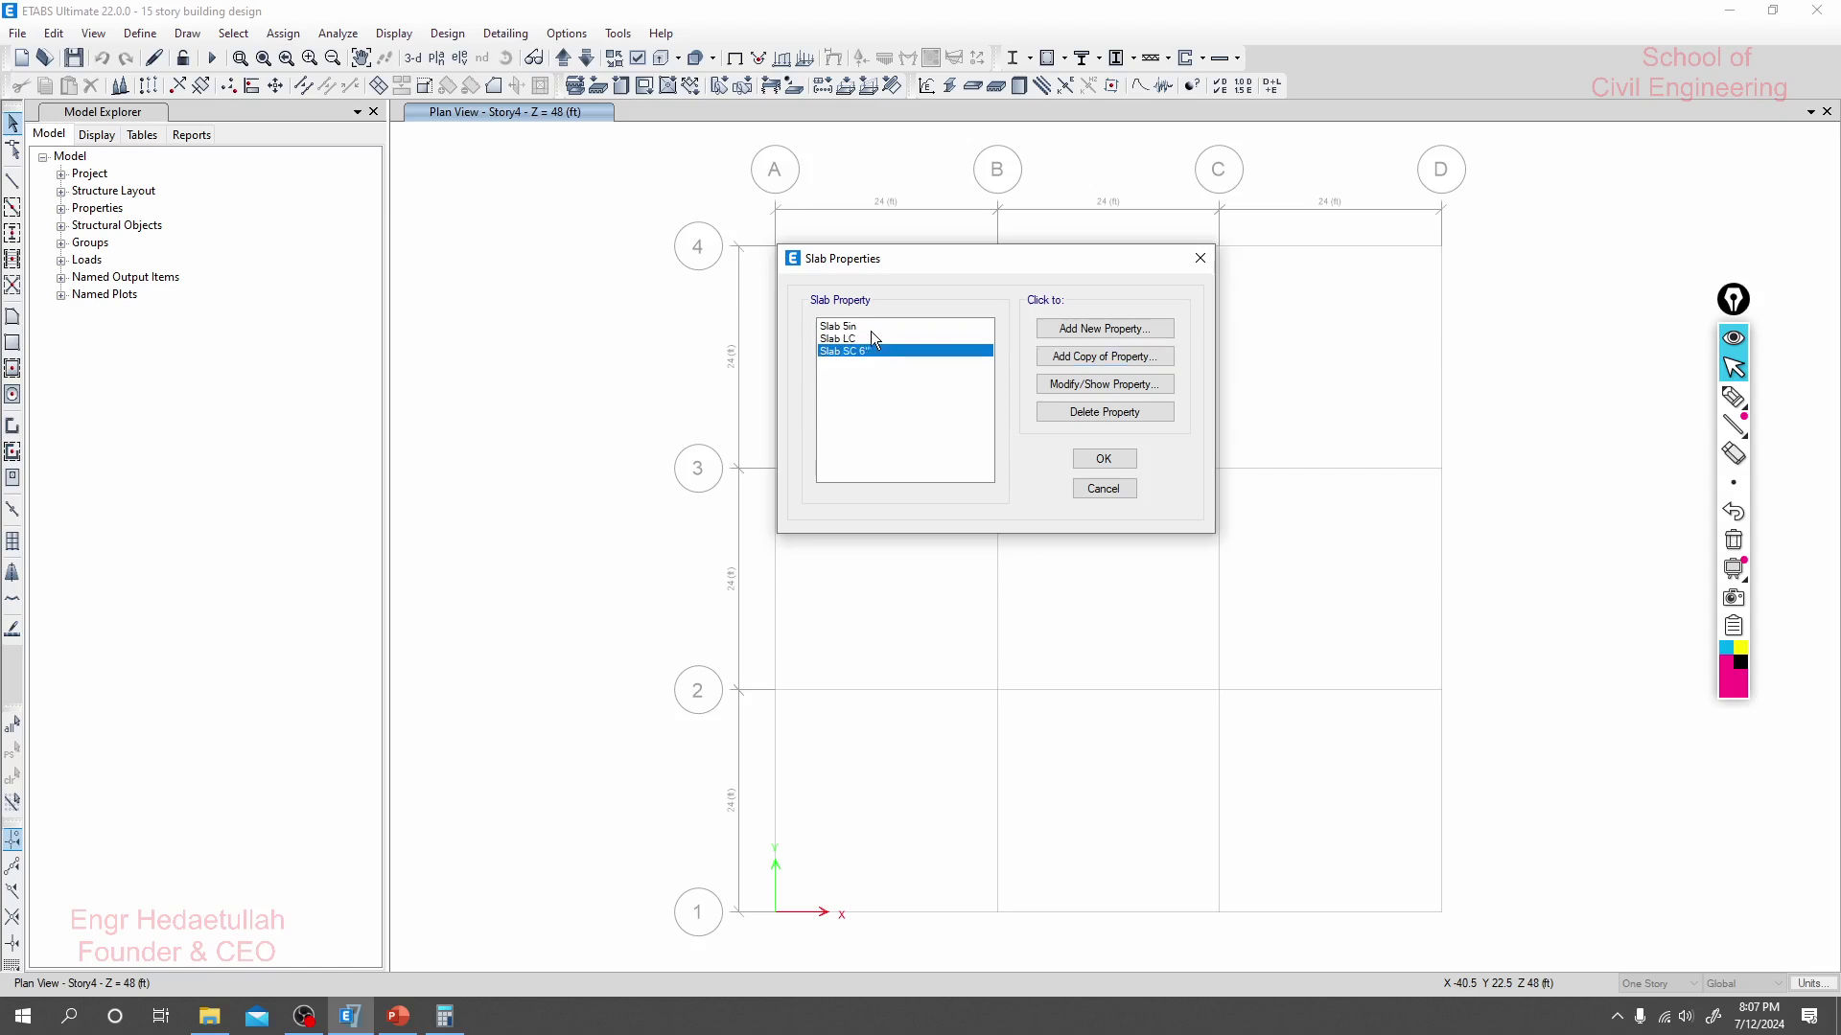
click(870, 328)
click(870, 349)
click(860, 341)
click(861, 327)
click(860, 339)
click(859, 350)
Switch to PowerPoint and mark provisions (a) and (b) of clause 6.2.5.3.3 with the screen pen, clearing the marks again.
click(397, 1016)
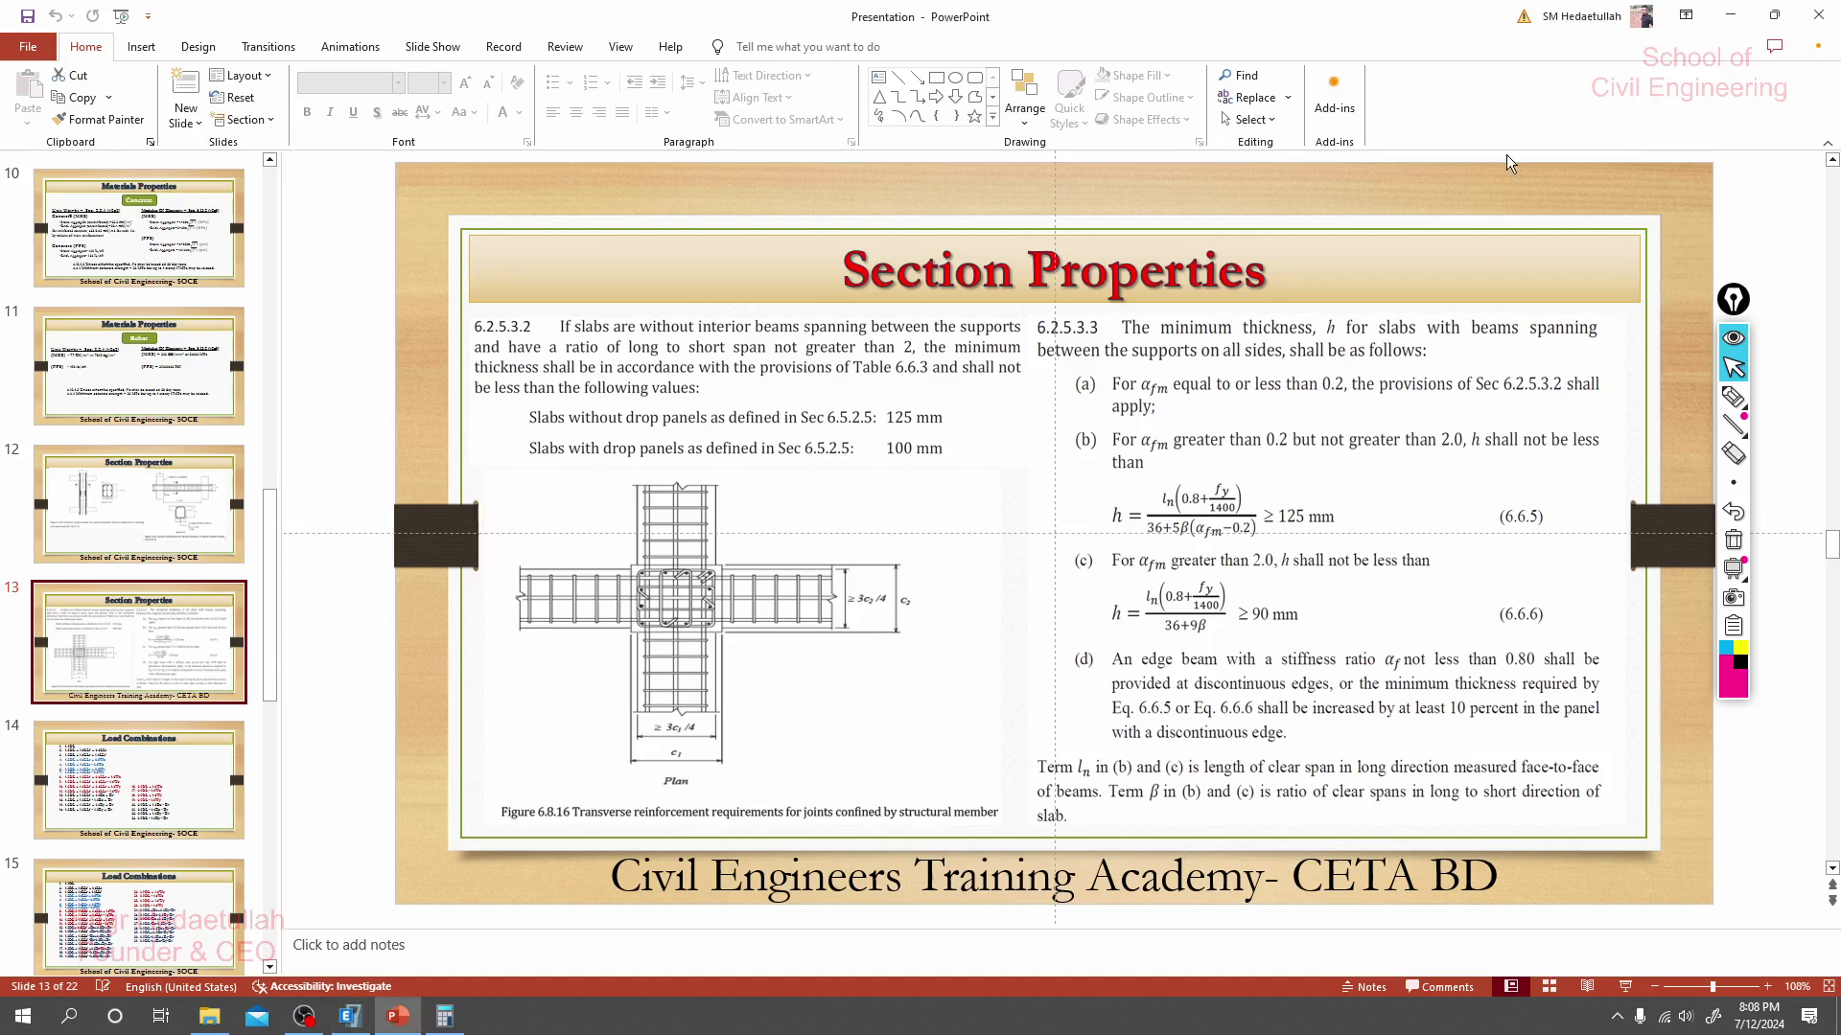
click(1733, 396)
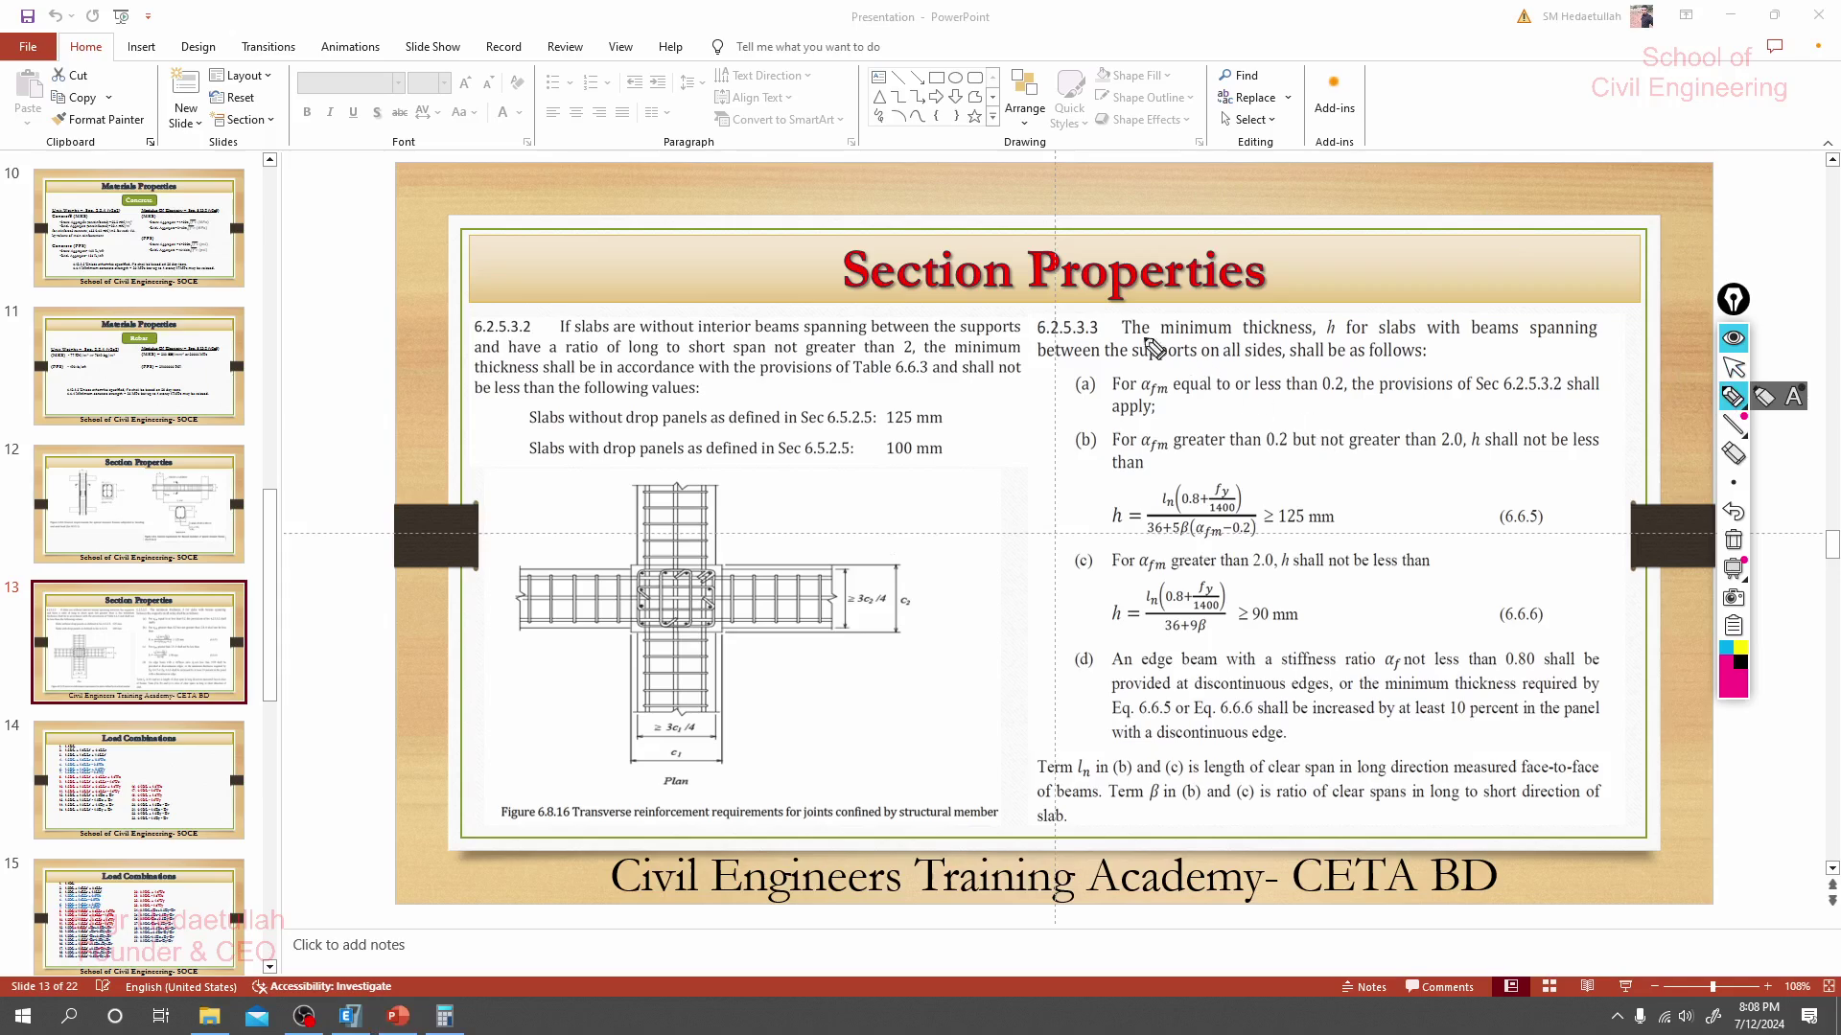
drag(1086, 311, 1084, 459)
mouse_move(1101, 350)
mouse_down()
mouse_move(1074, 470)
mouse_move(1543, 456)
mouse_up()
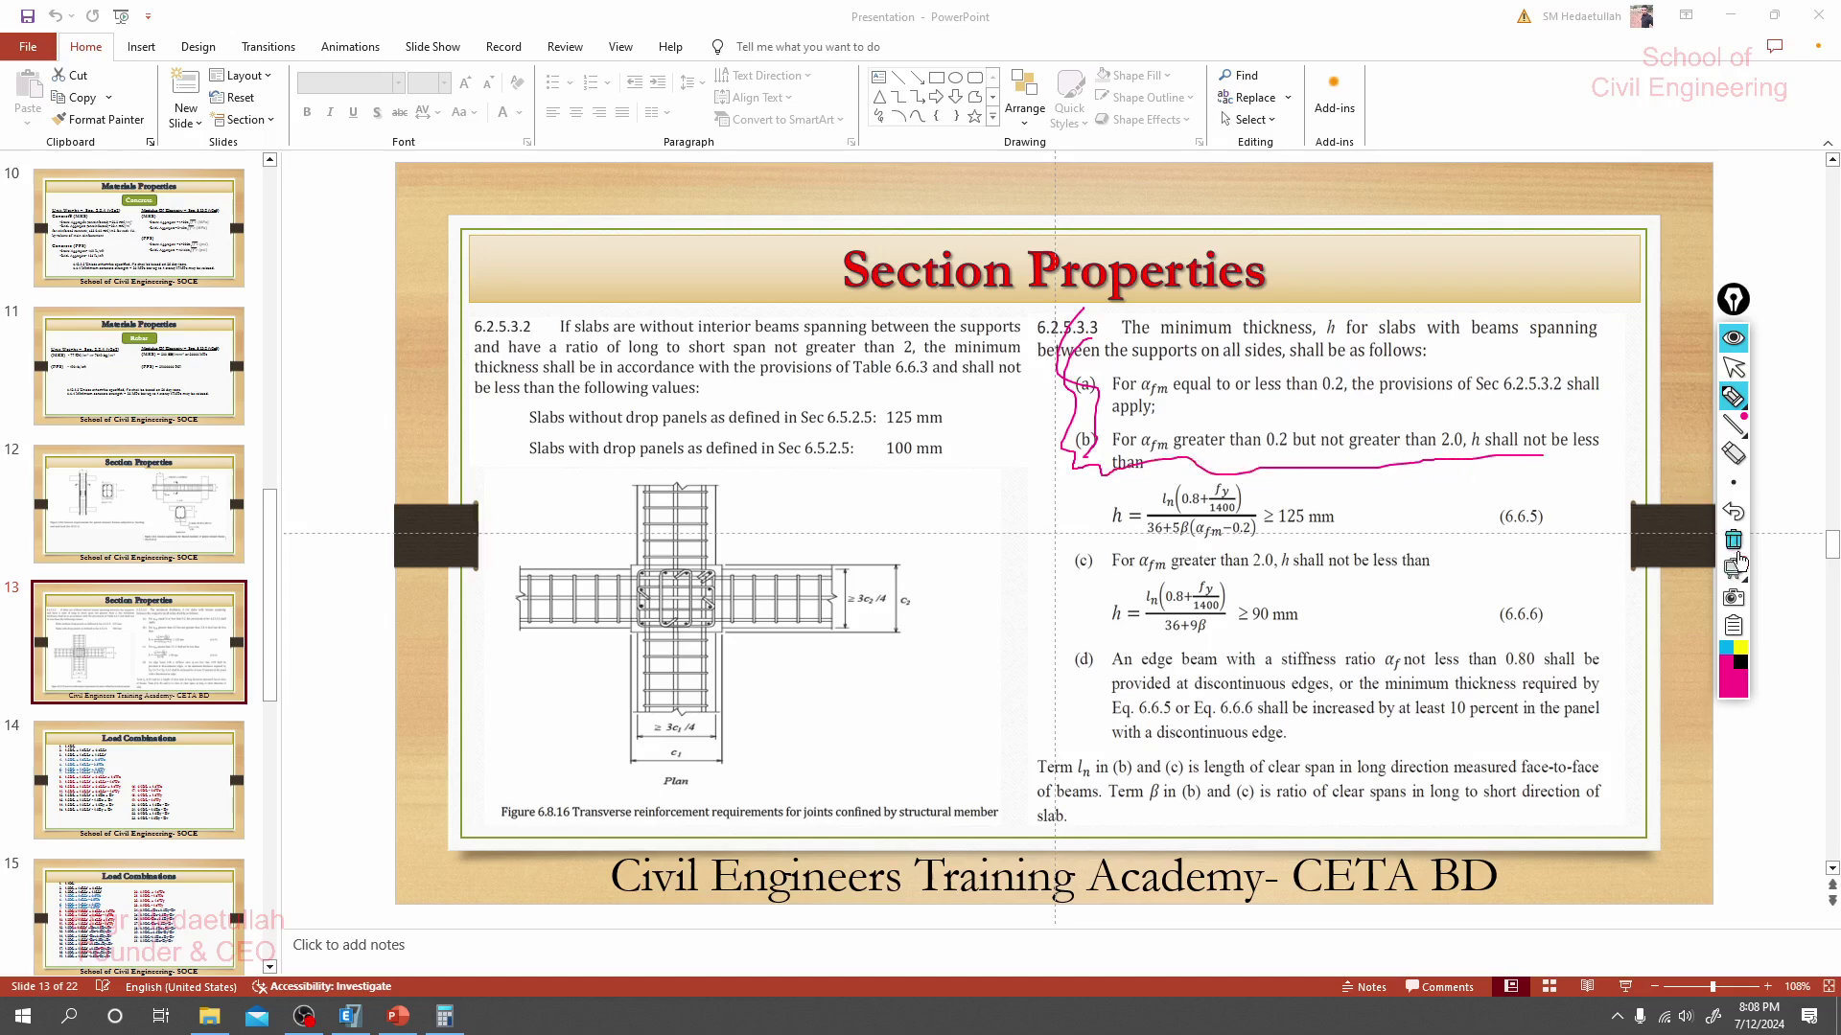
click(1732, 540)
Mark equation 6.6.5, the words "beams spanning" and the 125 mm and 90 mm limits with the screen pen, clearing all marks again.
click(1733, 395)
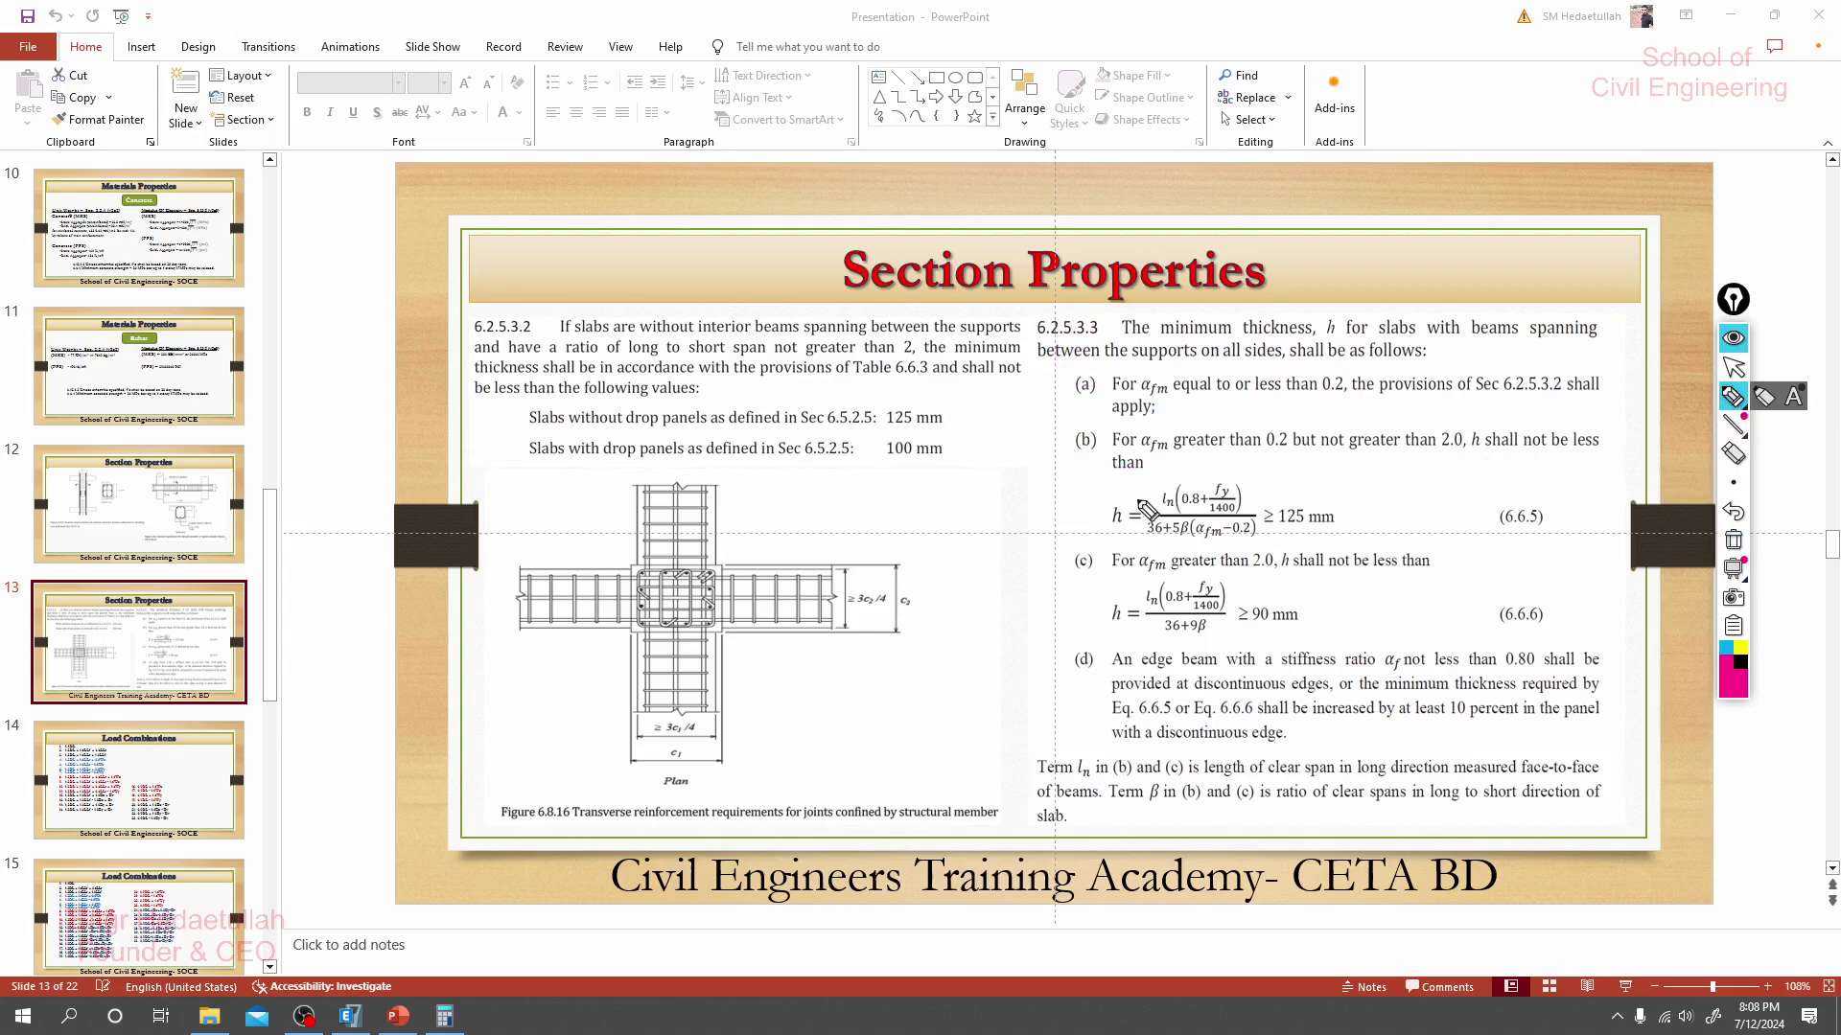
mouse_move(1199, 484)
mouse_down()
mouse_move(1108, 505)
mouse_move(1111, 526)
mouse_move(1229, 546)
mouse_move(1260, 523)
mouse_move(1237, 489)
mouse_move(1181, 484)
mouse_up()
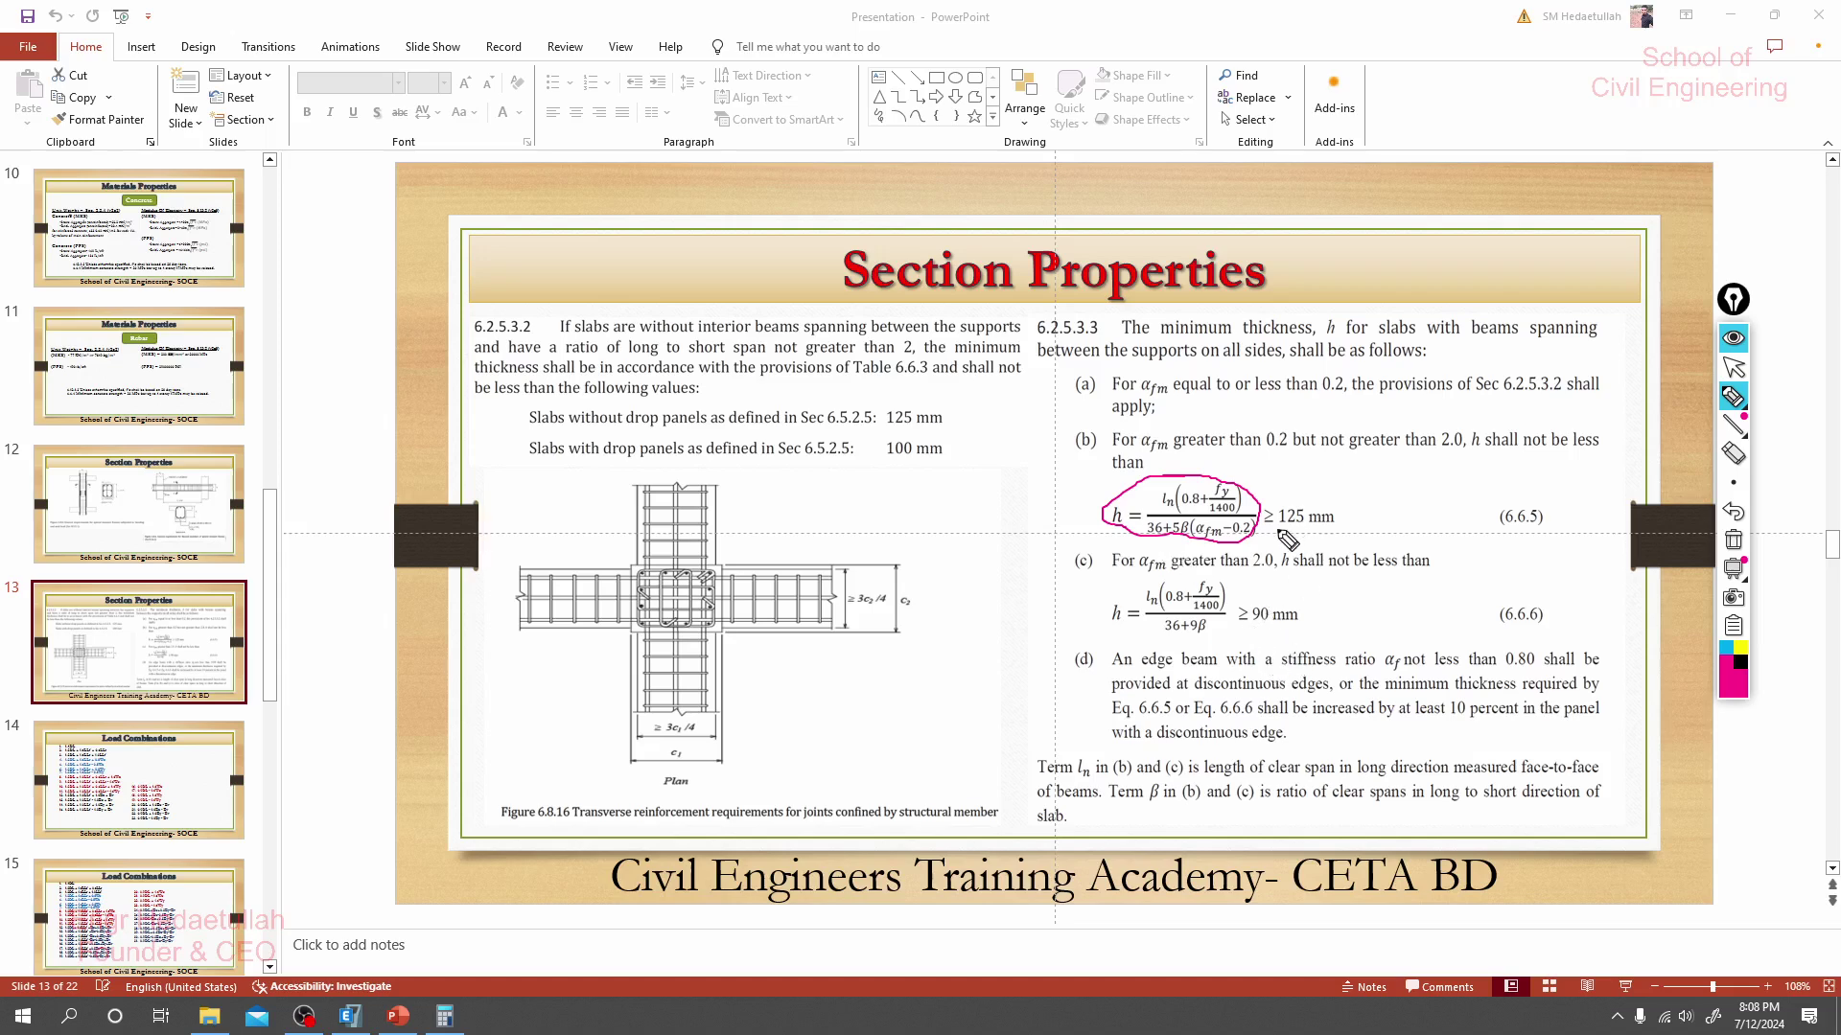
drag(1263, 533, 1336, 518)
mouse_move(1451, 346)
mouse_down()
mouse_move(1586, 349)
mouse_move(1597, 330)
mouse_move(1471, 343)
mouse_up()
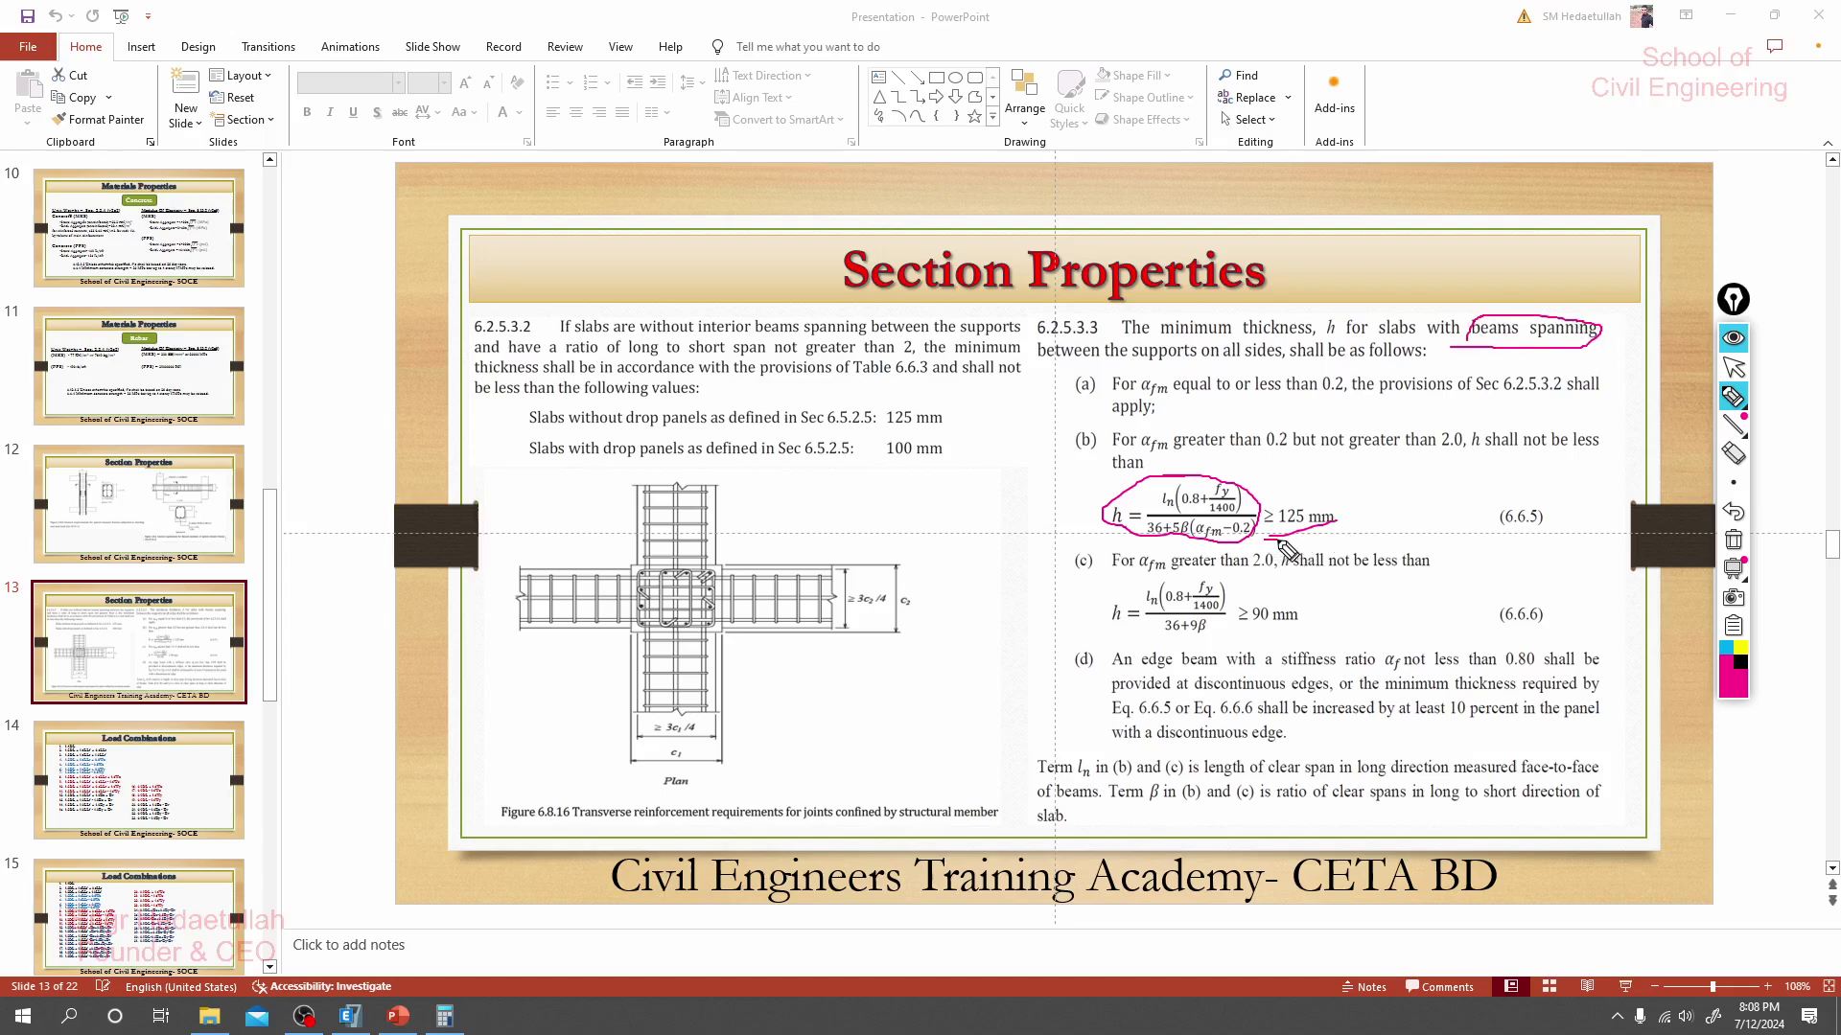
mouse_move(1265, 540)
mouse_down()
mouse_move(1343, 535)
mouse_move(1383, 499)
mouse_move(1293, 503)
mouse_move(1268, 543)
mouse_move(1334, 549)
mouse_up()
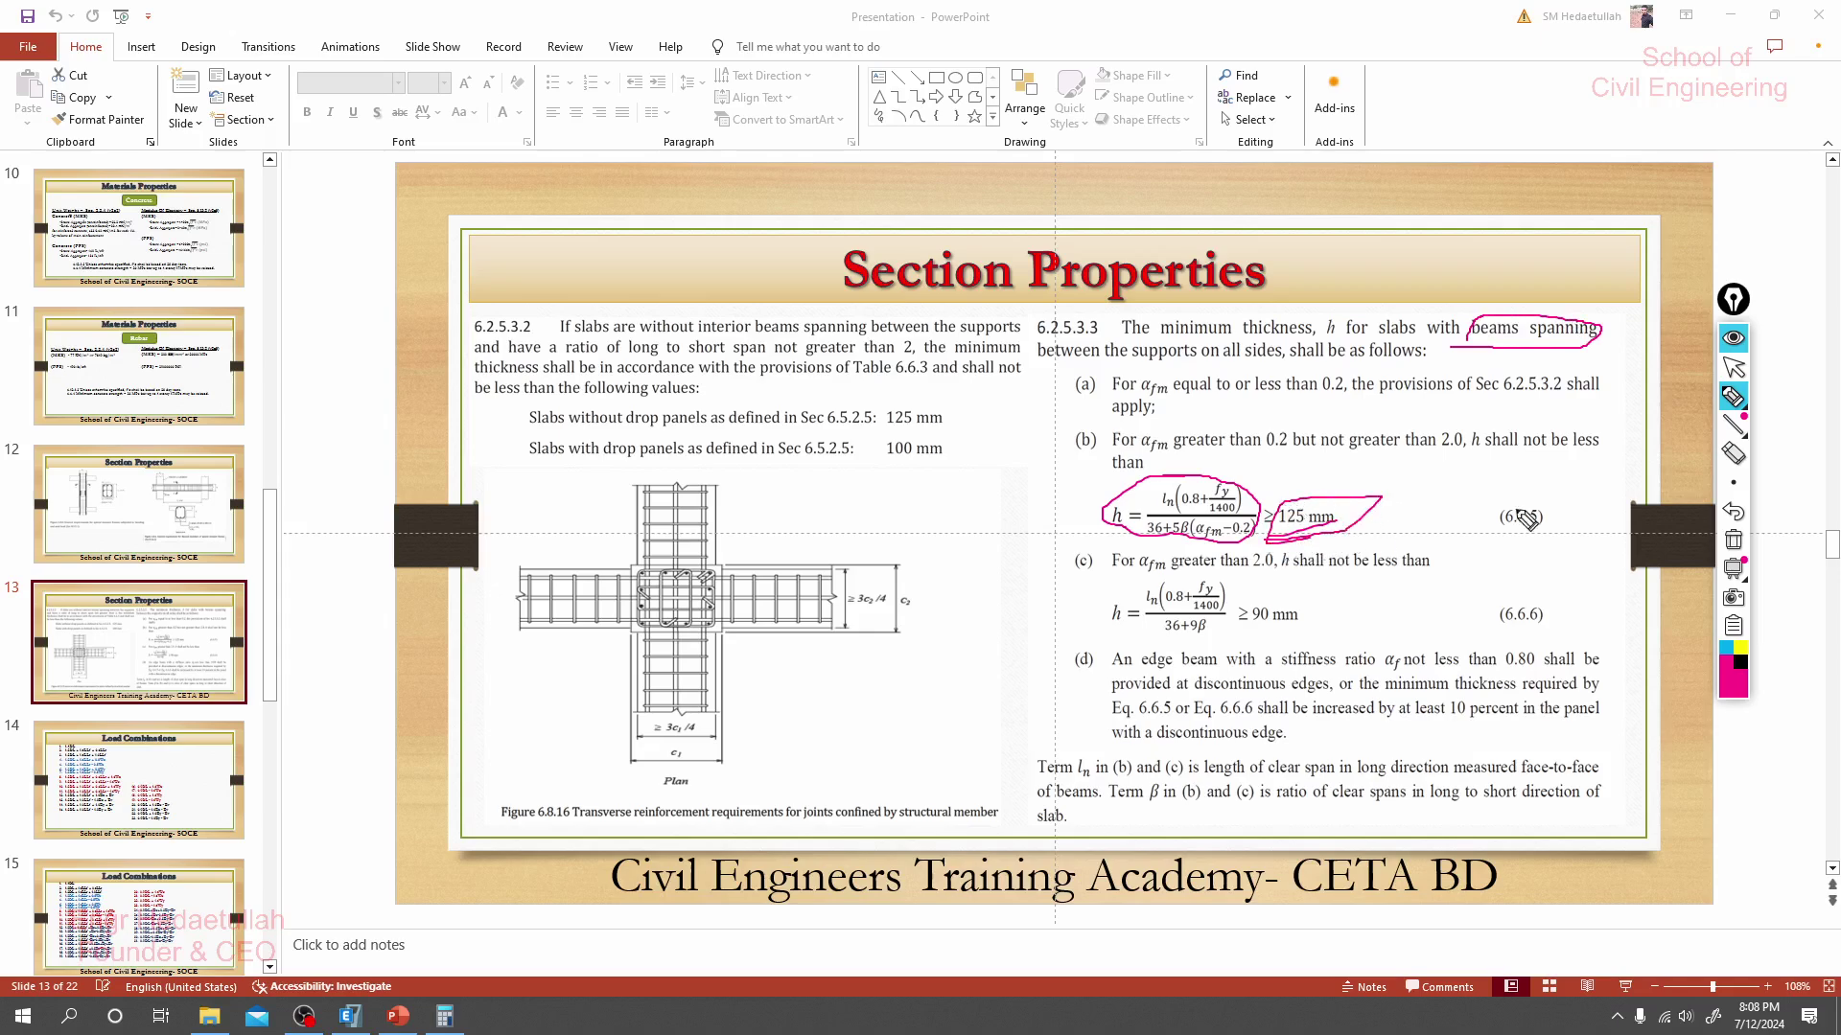
click(1740, 480)
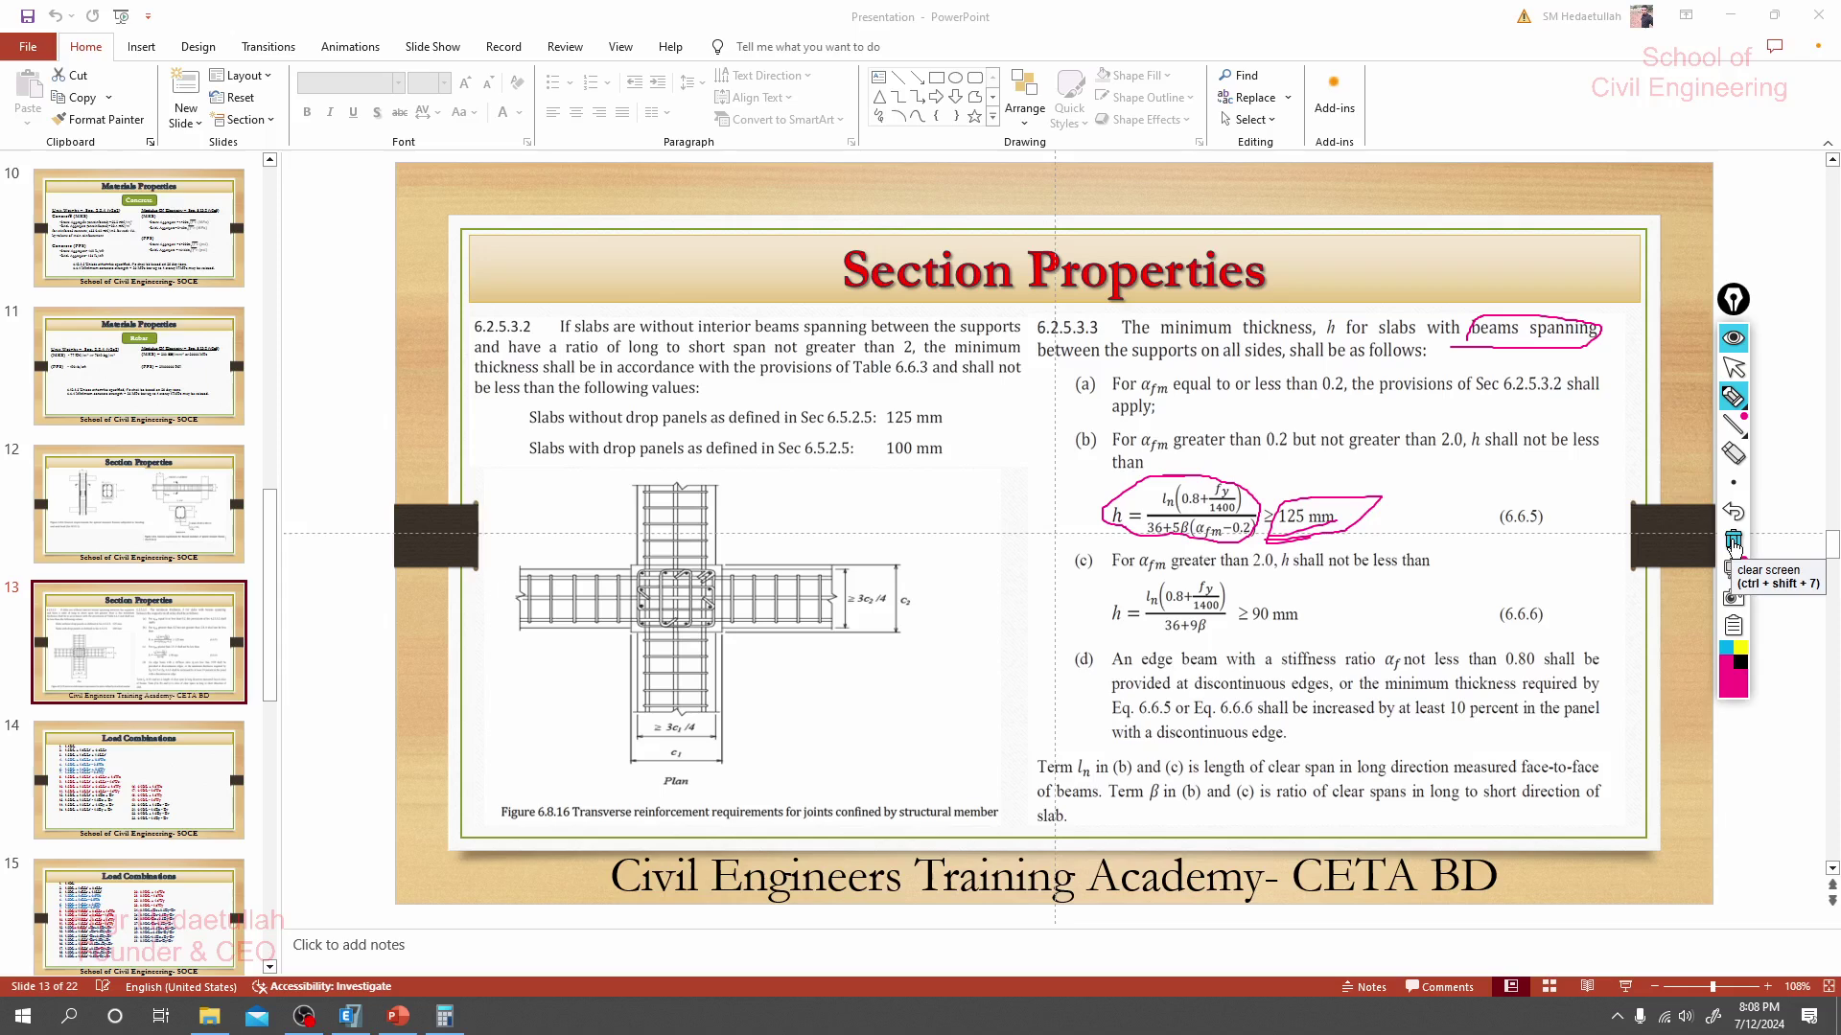
mouse_move(1275, 594)
mouse_down()
mouse_move(1318, 597)
mouse_move(1236, 635)
mouse_move(1282, 598)
mouse_move(1359, 629)
mouse_move(1371, 602)
mouse_move(1377, 633)
mouse_move(1391, 602)
mouse_up()
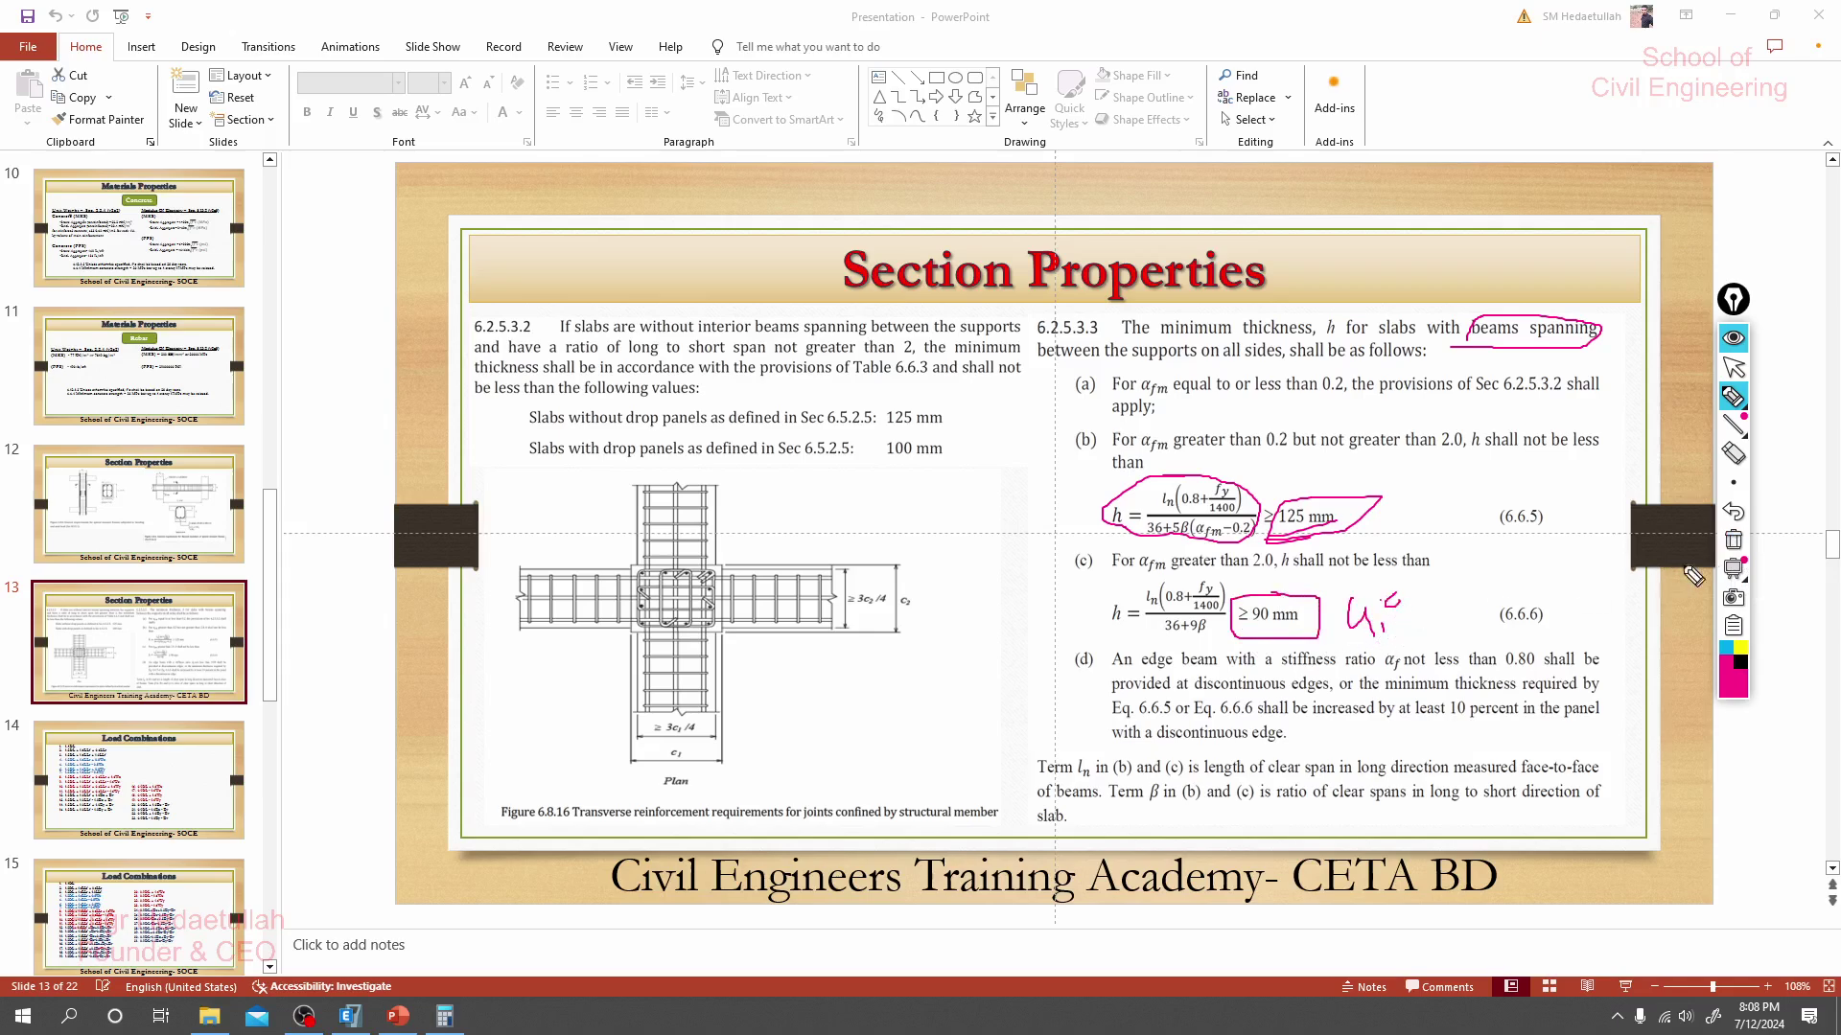
click(1733, 540)
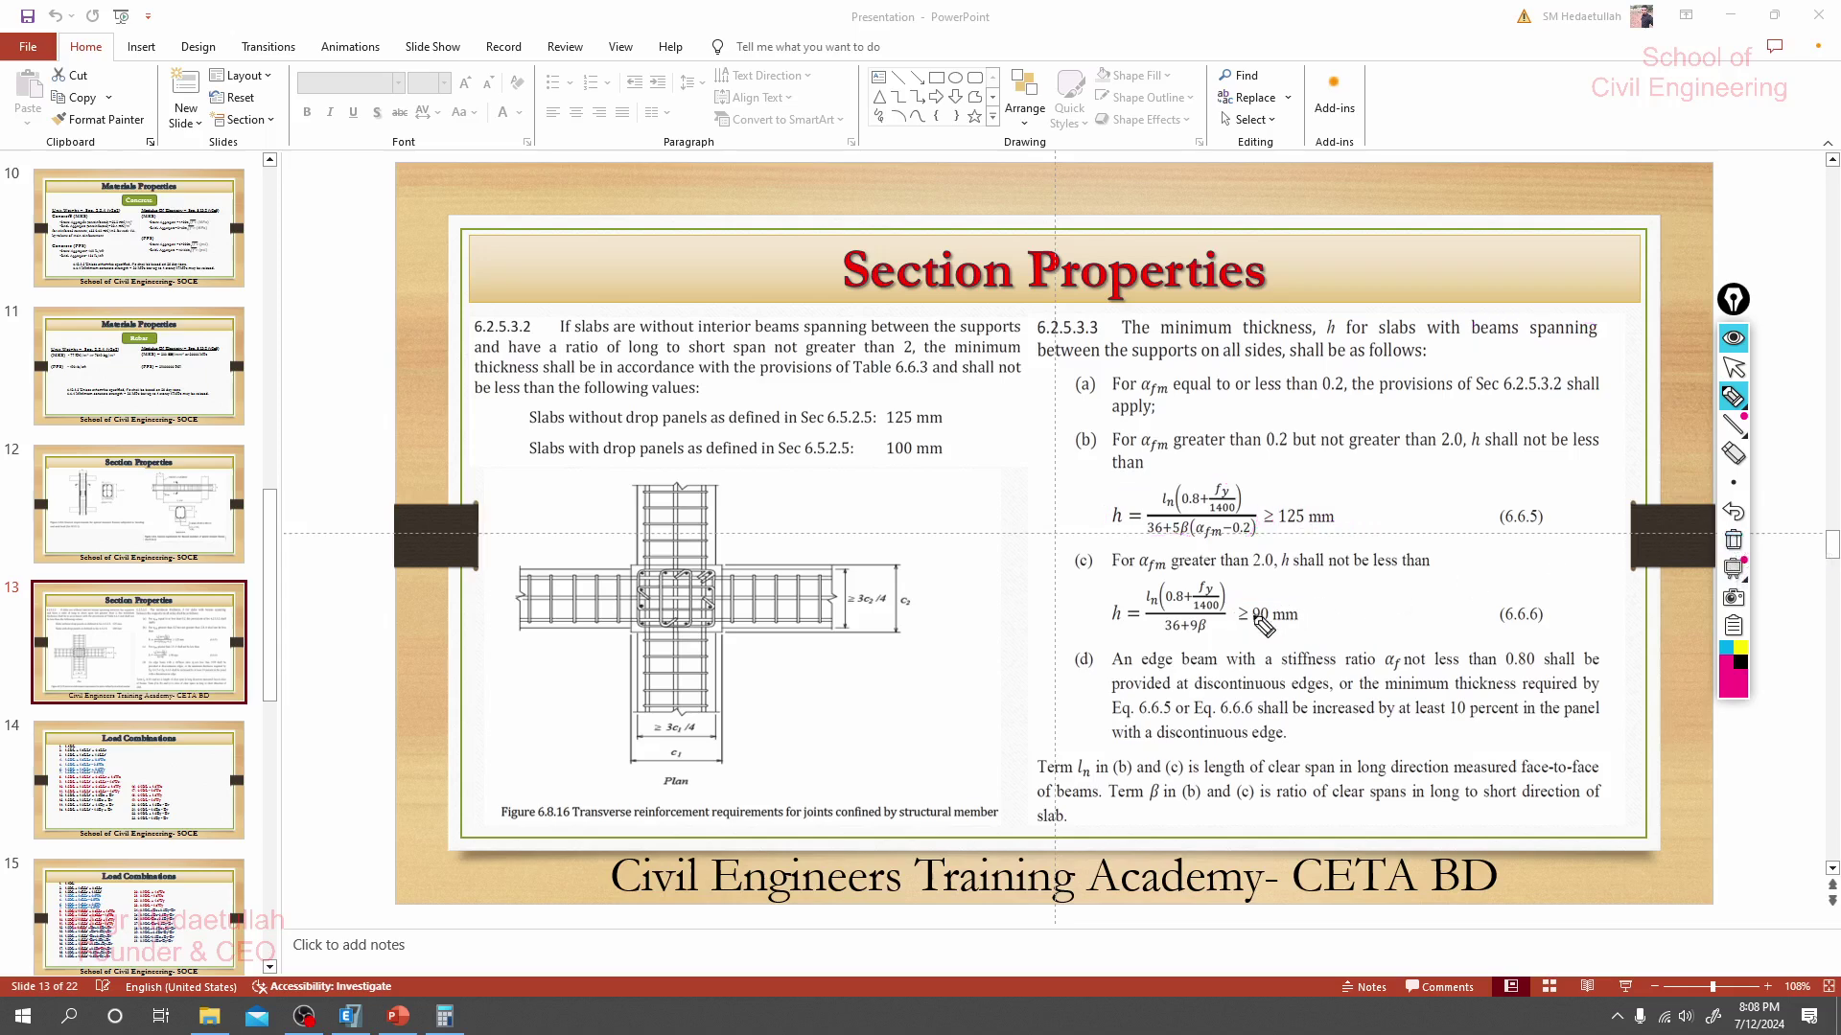
Circle the 90 mm limit with the screen pen and write a circled 5" with an arrow beside the 125 mm limit.
mouse_move(1315, 590)
mouse_down()
mouse_move(1245, 605)
mouse_move(1288, 639)
mouse_move(1299, 589)
mouse_move(1350, 597)
mouse_move(1361, 624)
mouse_move(1435, 594)
mouse_up()
click(1444, 589)
mouse_move(1339, 513)
mouse_down()
mouse_move(1418, 503)
mouse_move(1406, 519)
mouse_move(1433, 475)
mouse_move(1428, 496)
mouse_move(1415, 466)
mouse_move(1357, 503)
mouse_move(1464, 531)
mouse_move(1407, 472)
mouse_up()
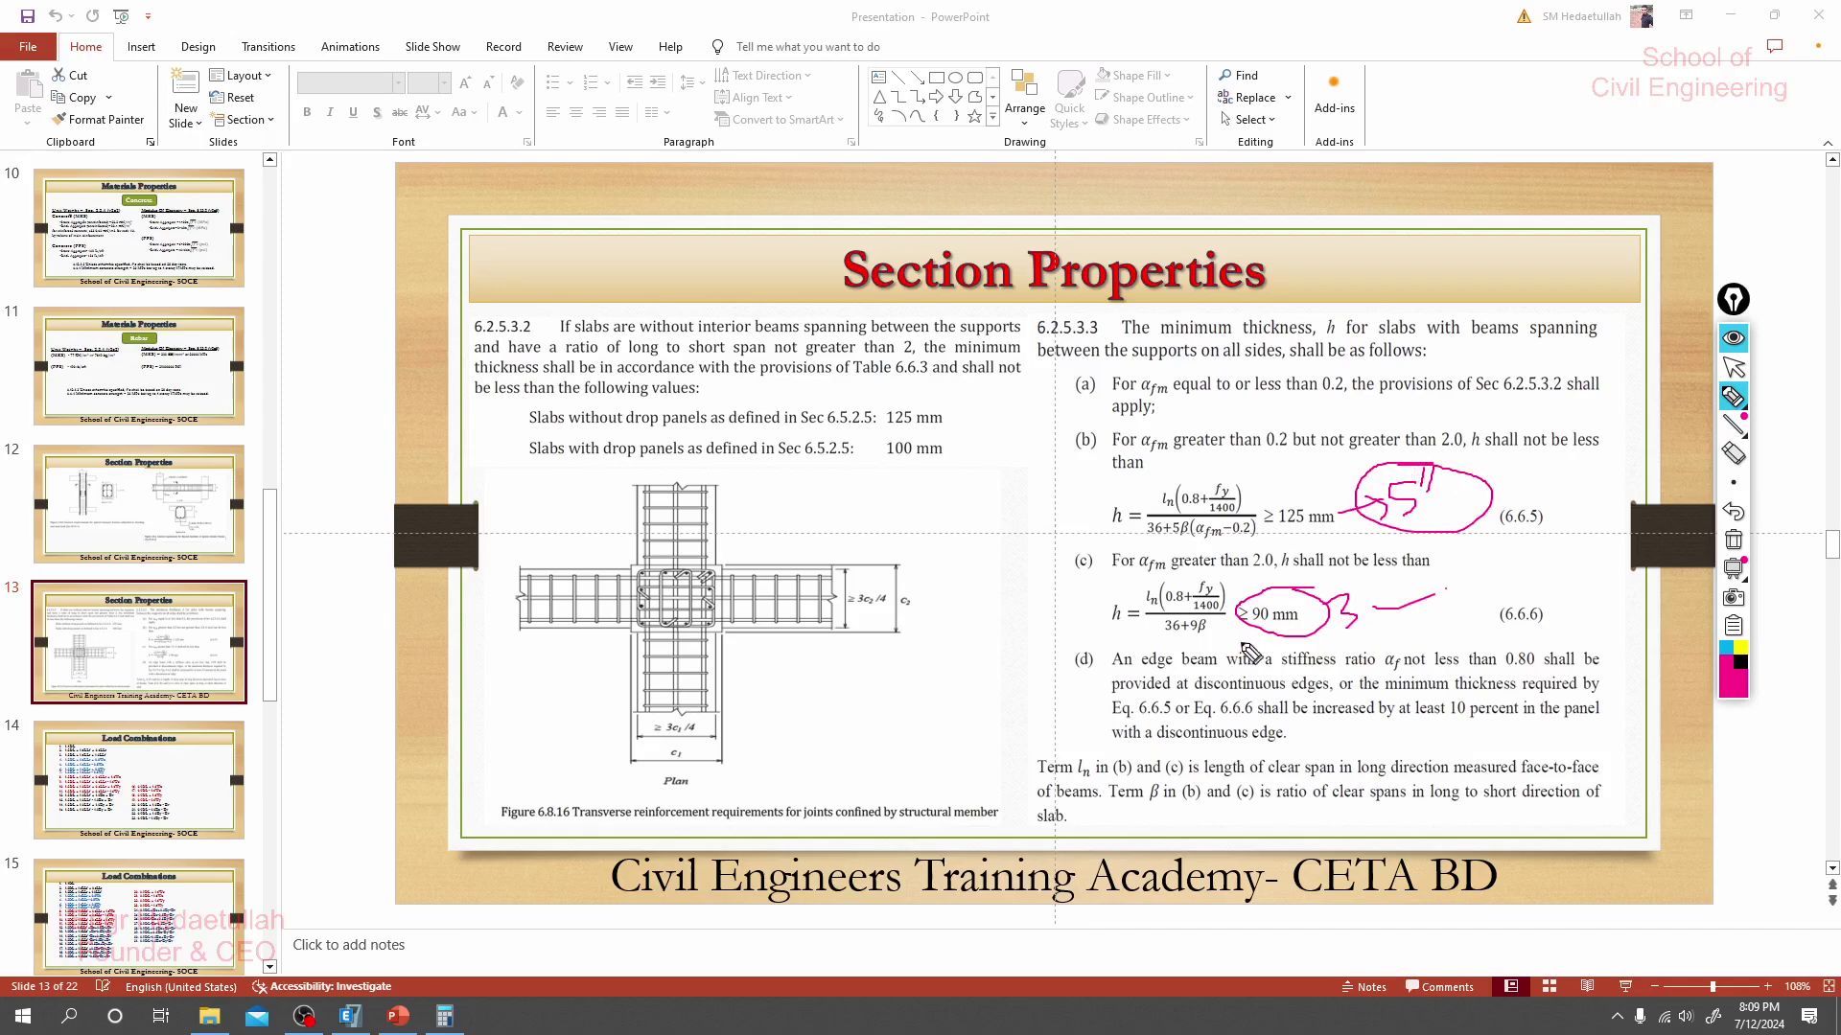
mouse_move(1417, 534)
mouse_down()
mouse_move(1402, 574)
mouse_move(1366, 575)
mouse_up()
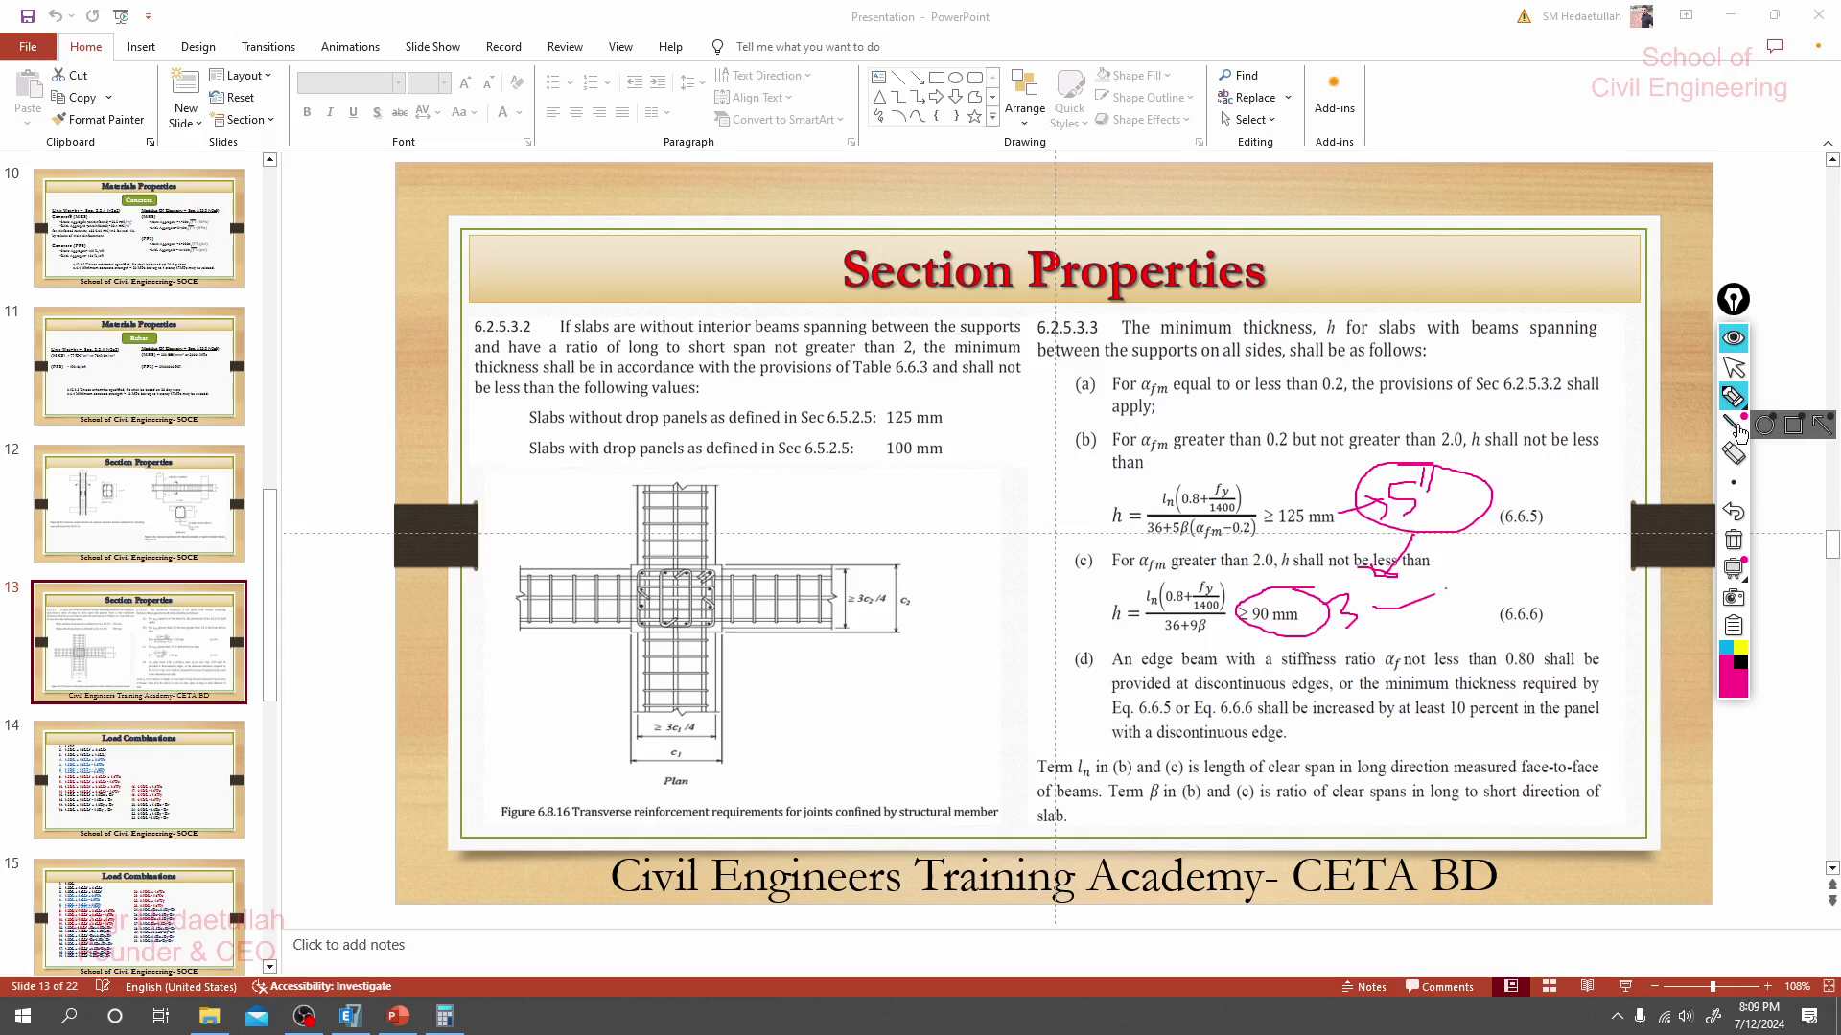
click(1733, 367)
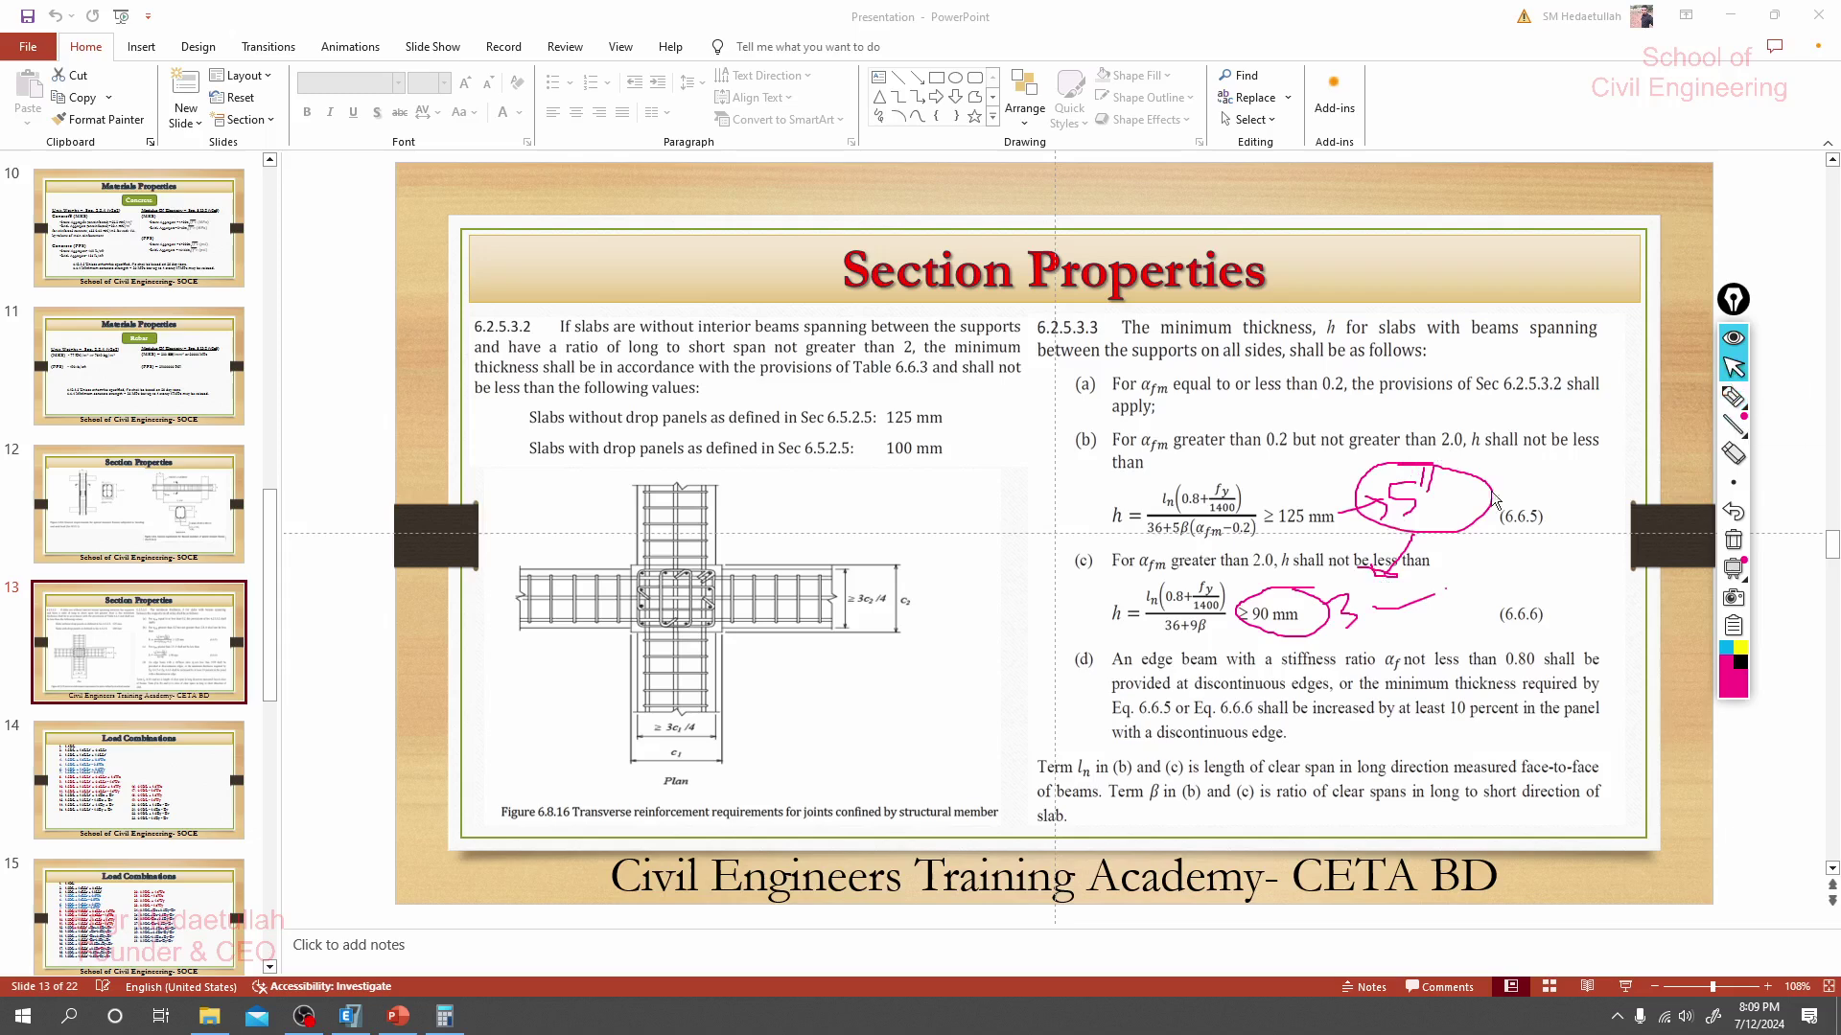
Switch back to ETABS and open the Slab LC property for modification.
click(349, 1016)
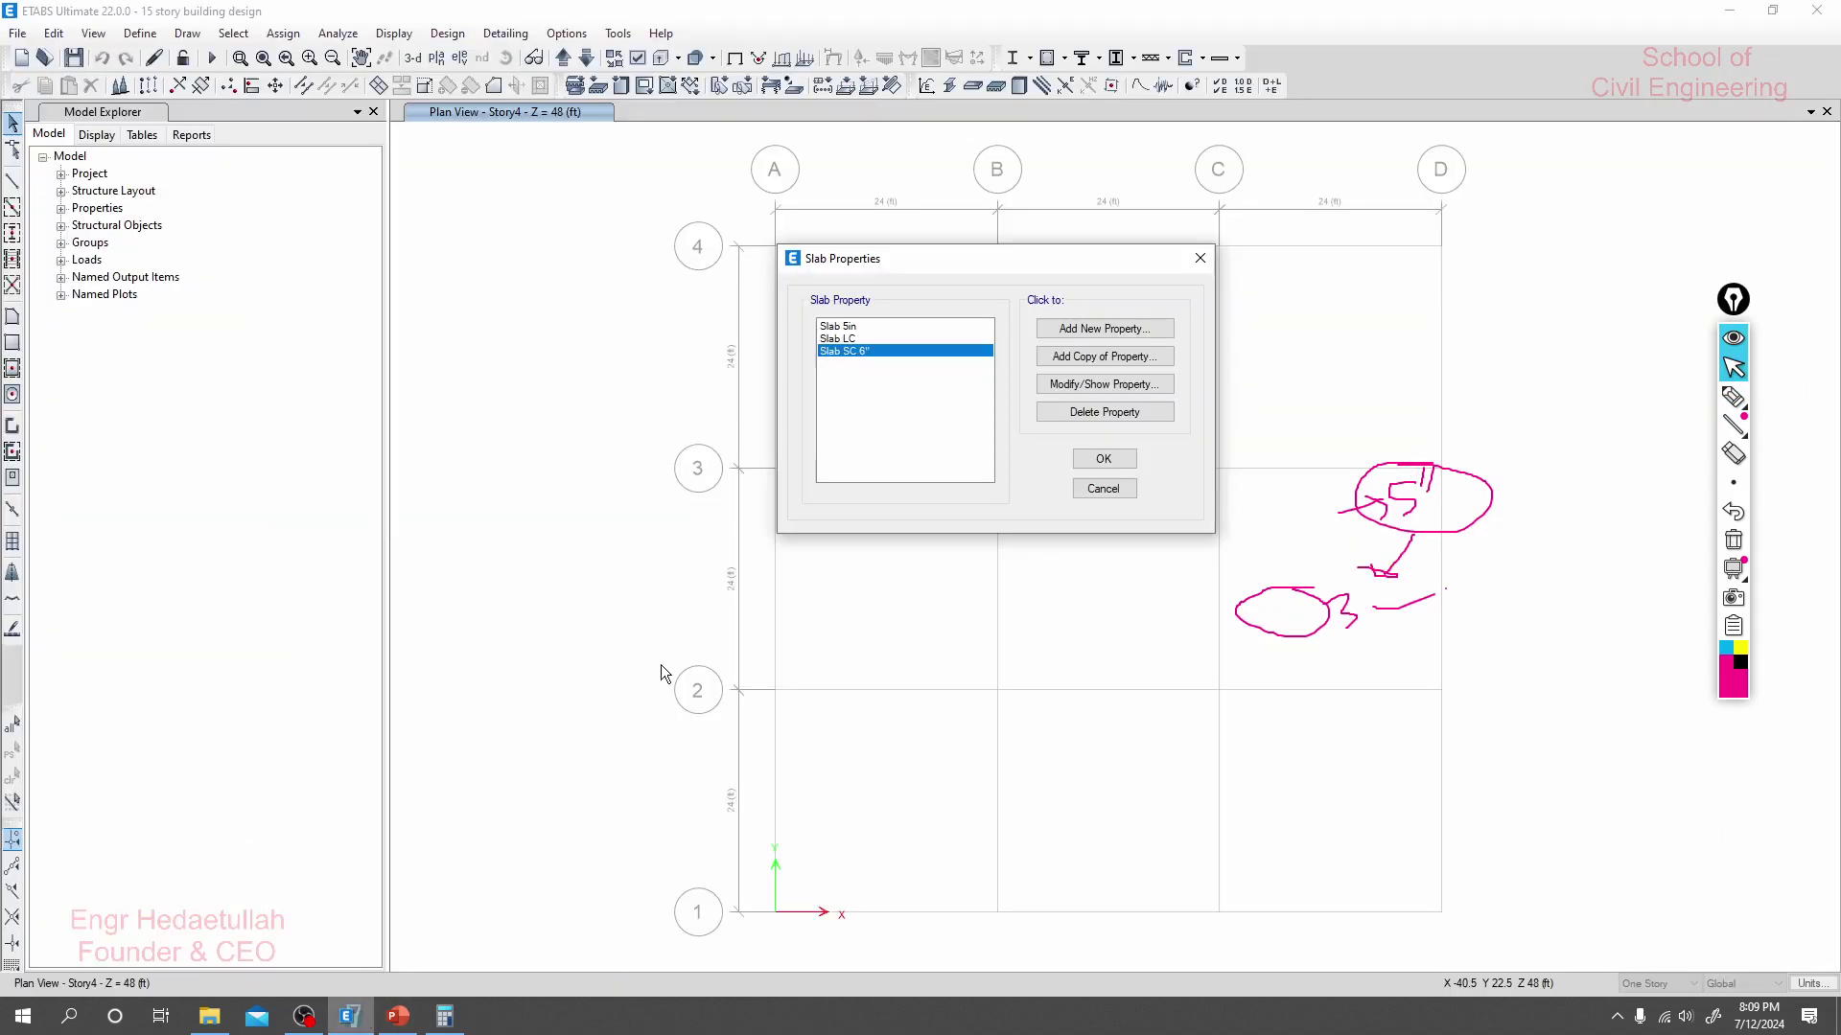
double_click(854, 339)
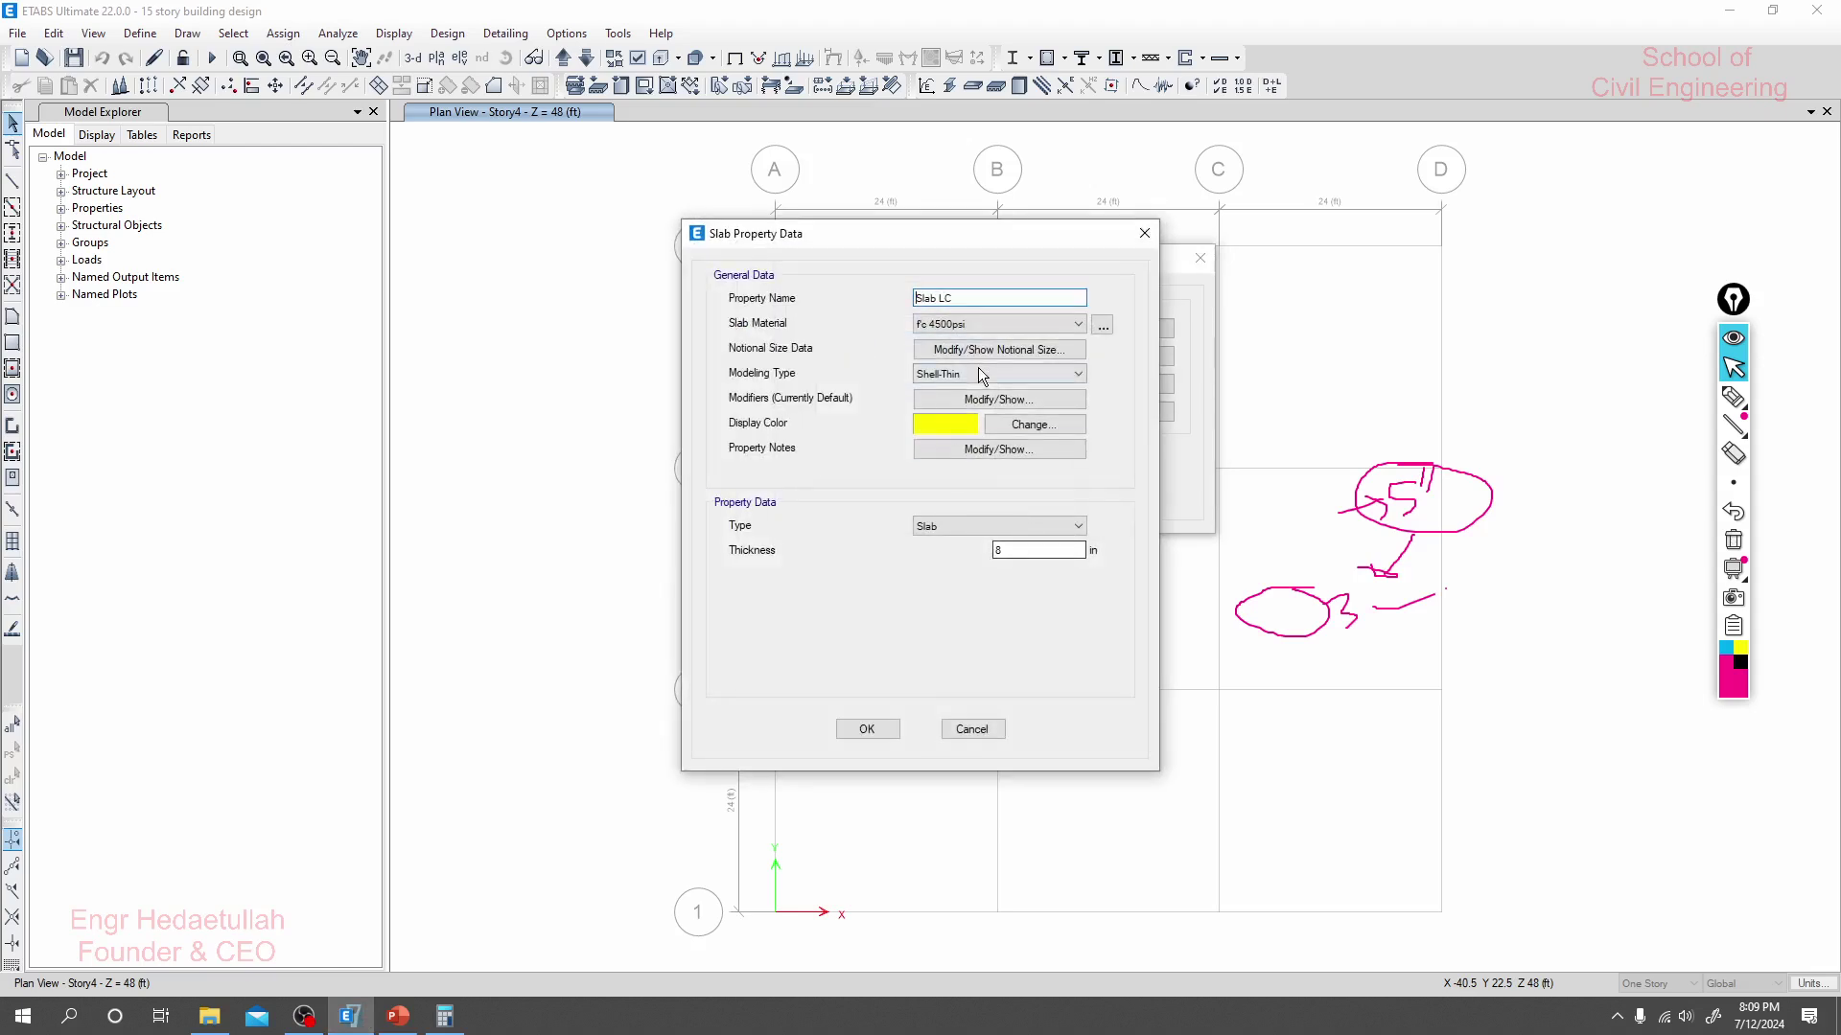